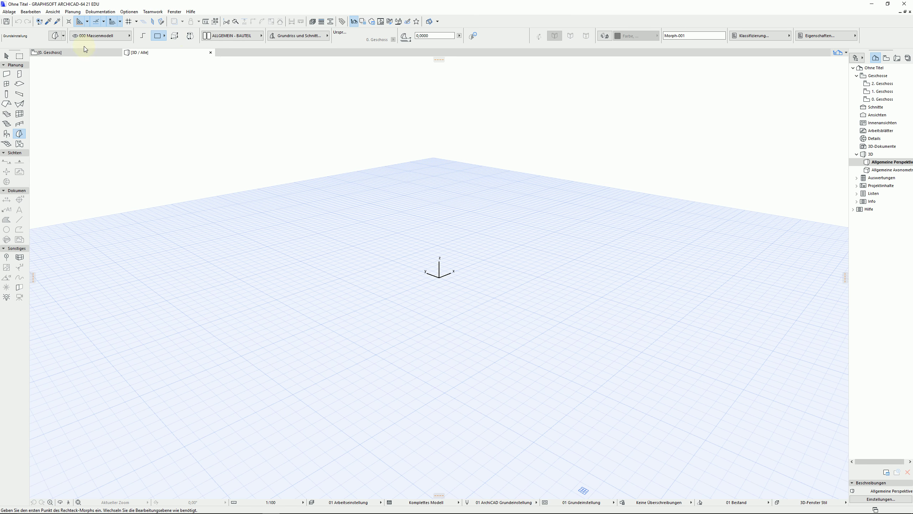
# Draw three single-segment polygonal morphs from the origin on the 0. Geschoss plan: one horizontal, one vertical and one diagonal
pyautogui.click(49, 52)
pyautogui.click(142, 36)
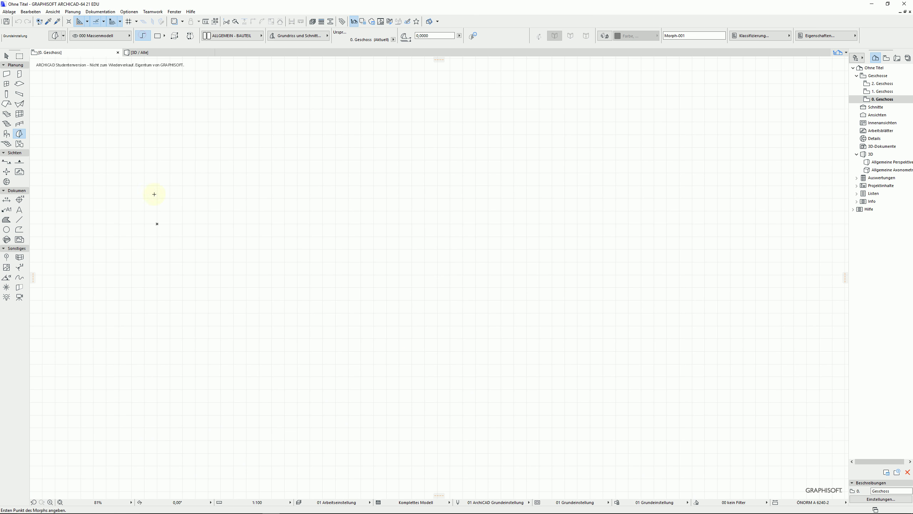
pyautogui.click(156, 223)
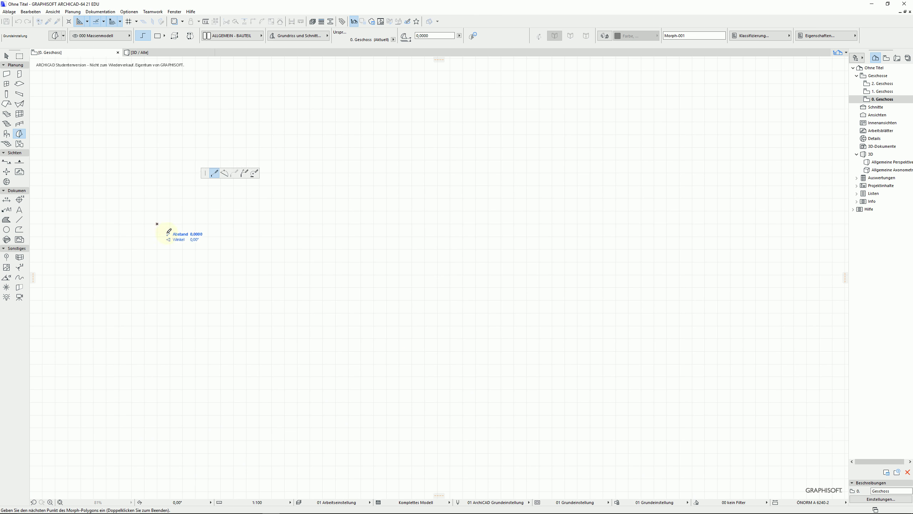
pyautogui.doubleClick(267, 222)
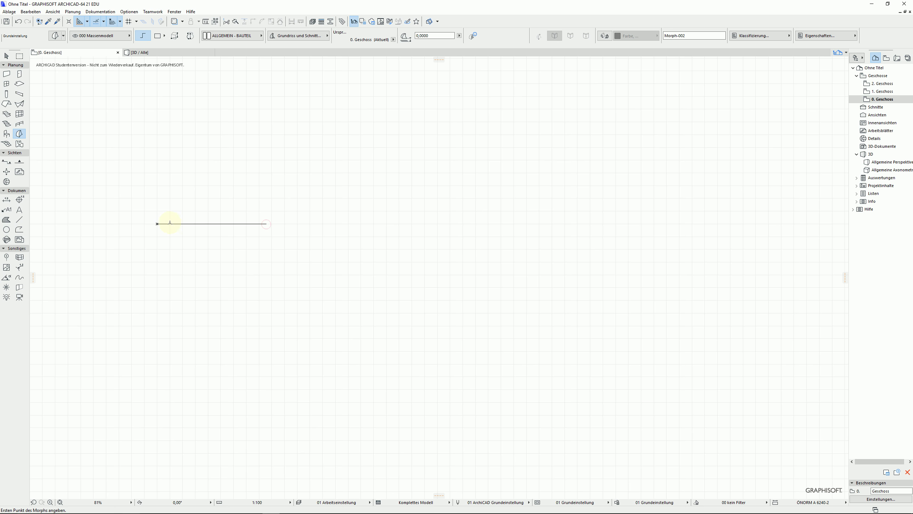
pyautogui.click(156, 223)
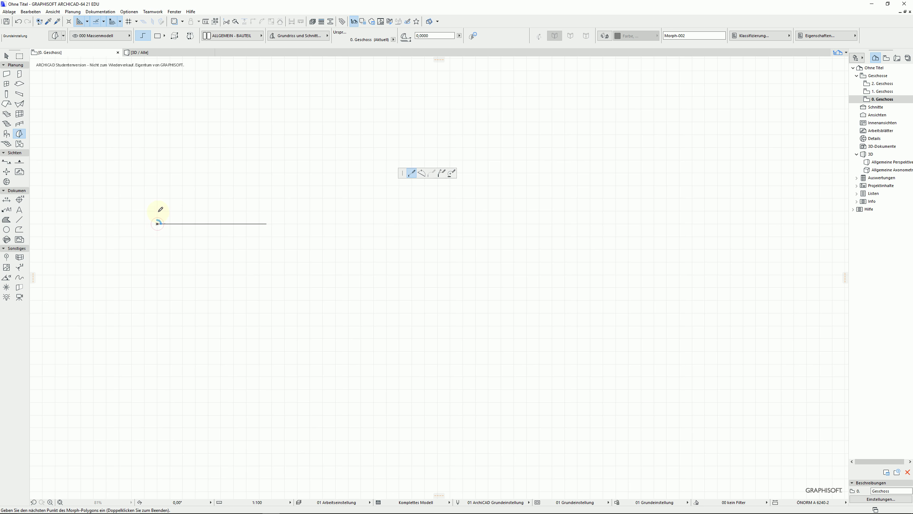
pyautogui.doubleClick(158, 128)
pyautogui.click(156, 224)
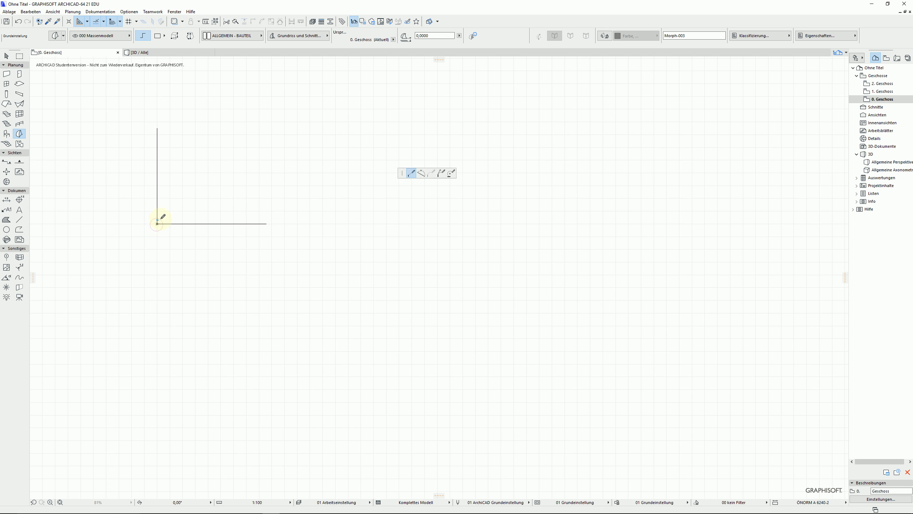
pyautogui.doubleClick(259, 122)
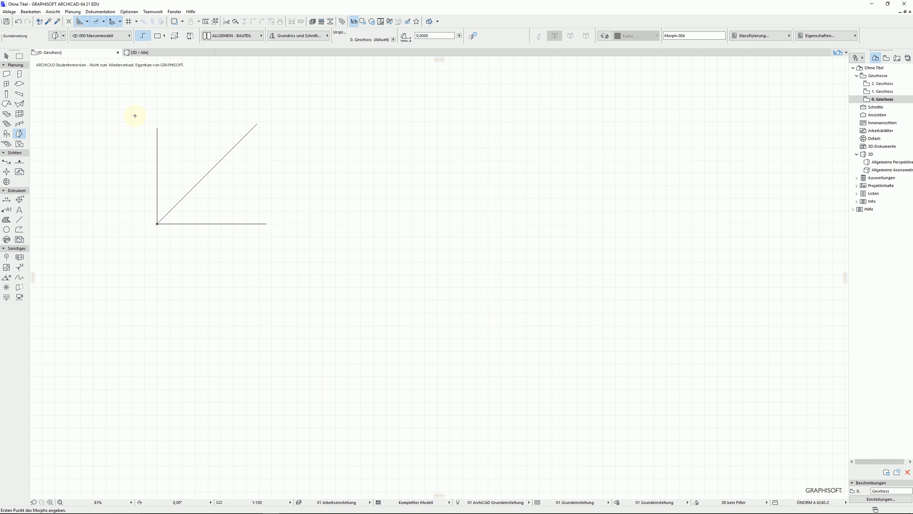
# Show the three morph lines in the 3D view and delete all of them
pyautogui.press('F3')
pyautogui.keyDown('shift'); pyautogui.moveTo(591, 347); pyautogui.dragTo(465, 367, button='middle'); pyautogui.keyUp('shift')
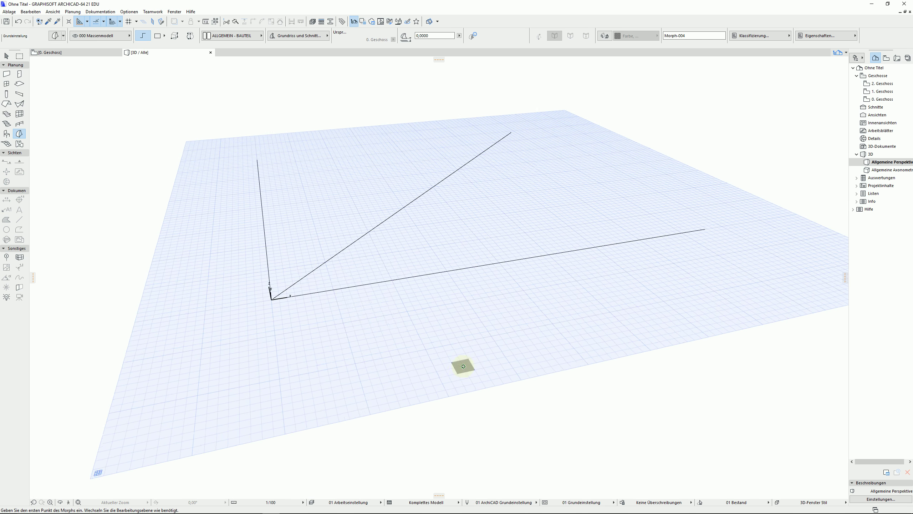
pyautogui.click(6, 56)
pyautogui.moveTo(493, 185); pyautogui.dragTo(220, 324)
pyautogui.press('Delete')
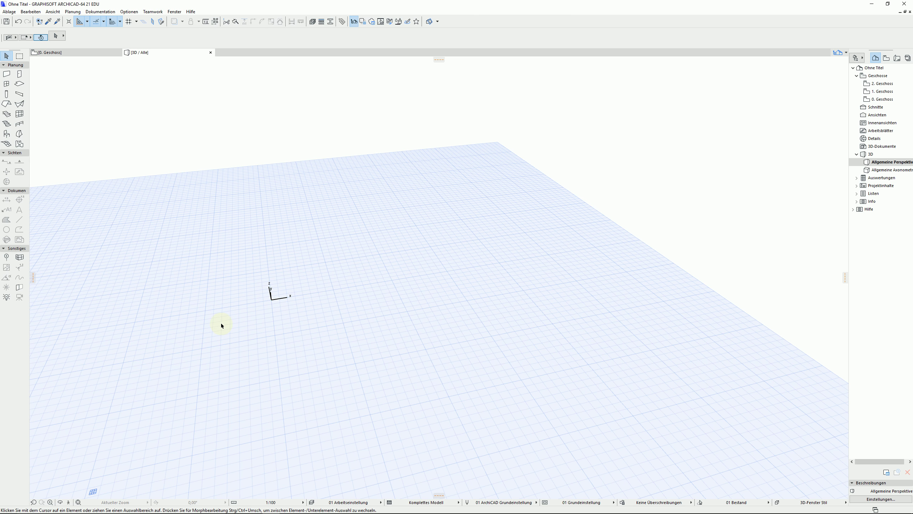
# Draw a rectangular morph from the origin on the 0. Geschoss plan with its opposite corner at X 5 and Y 5, and show it in 3D
pyautogui.click(58, 53)
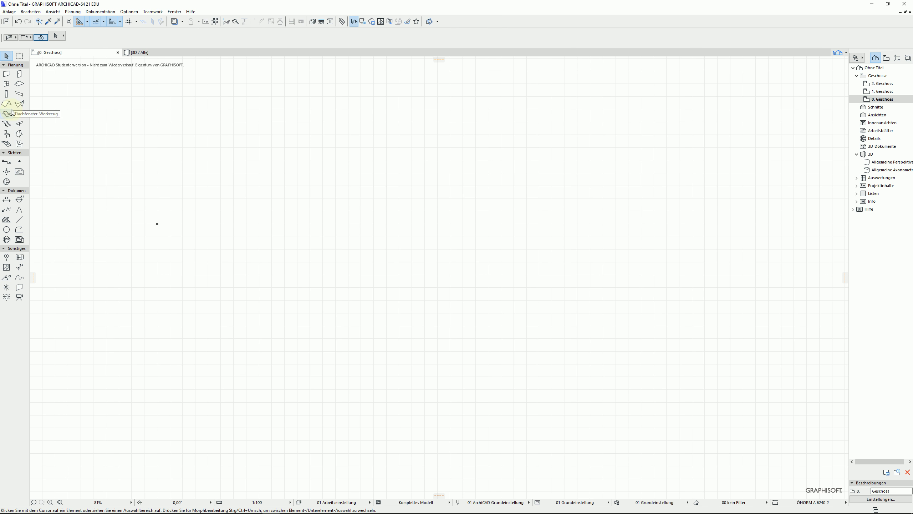
pyautogui.moveTo(186, 238); pyautogui.dragTo(185, 239, button='middle')
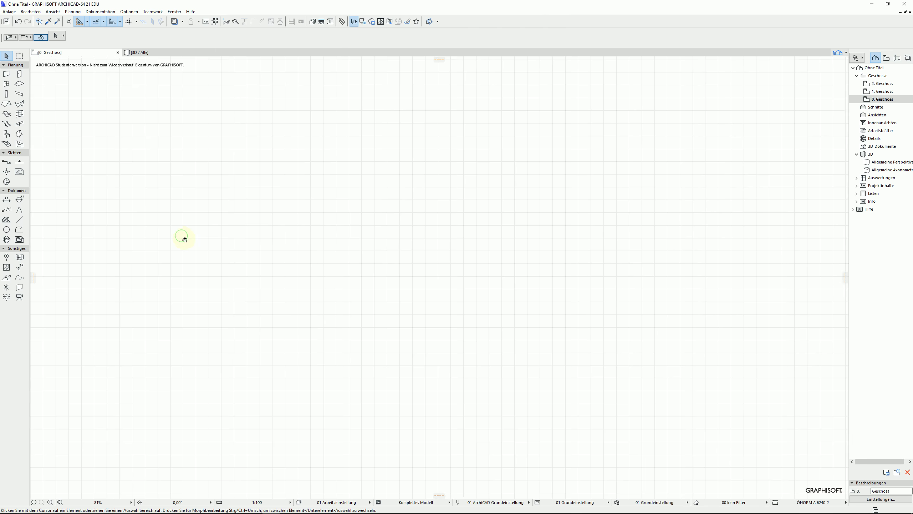
pyautogui.moveTo(330, 368); pyautogui.dragTo(344, 387, button='middle')
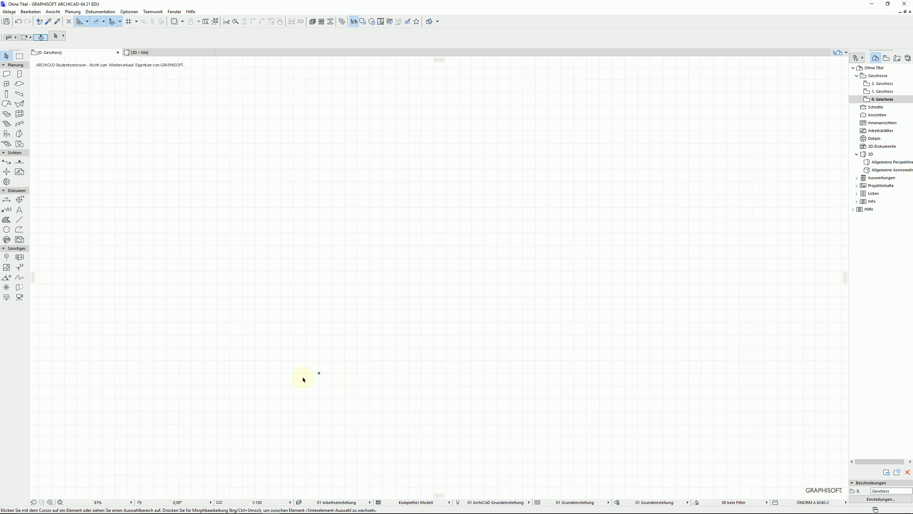
pyautogui.scroll(1, 296, 352)
pyautogui.moveTo(294, 347); pyautogui.dragTo(255, 347, button='middle')
pyautogui.click(19, 133)
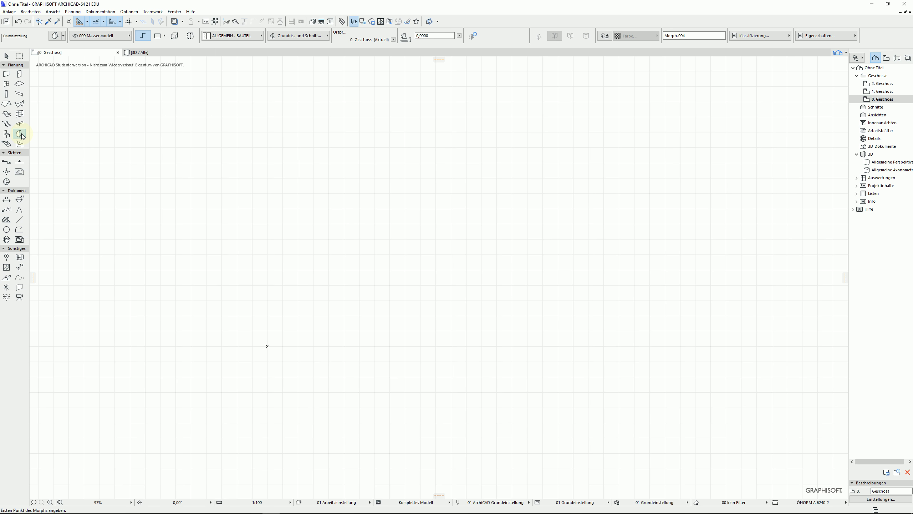
pyautogui.click(157, 35)
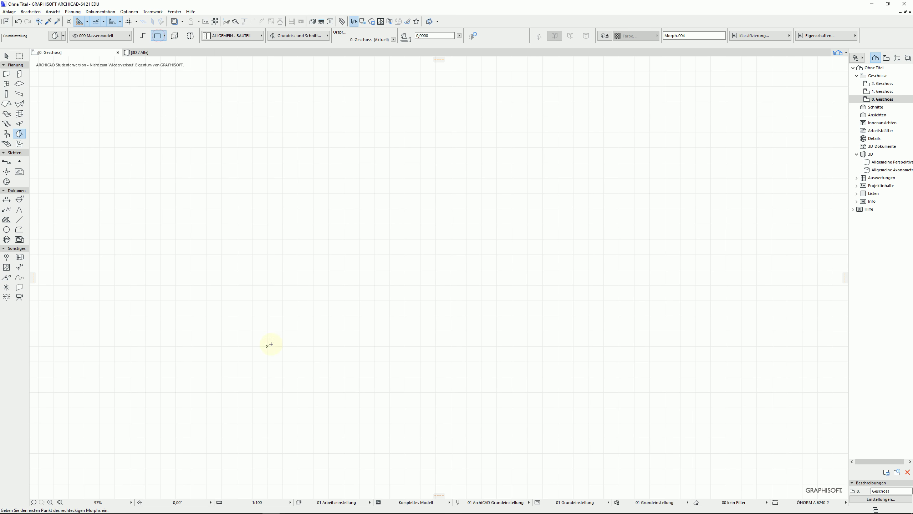
pyautogui.click(267, 346)
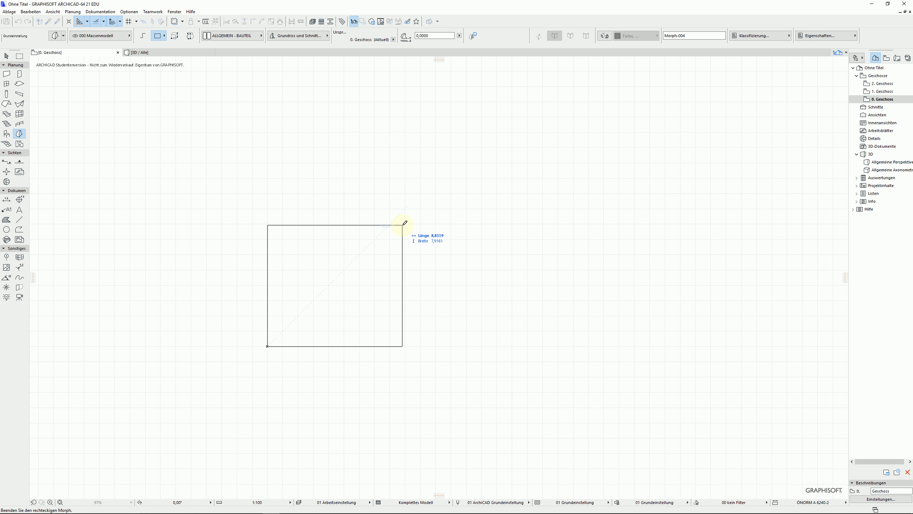
pyautogui.write('x')
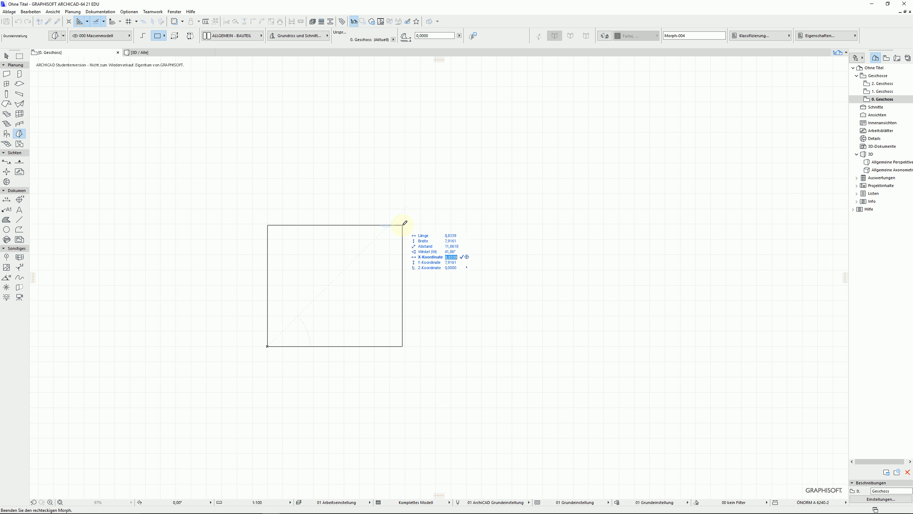
pyautogui.write('5')
pyautogui.press('Tab')
pyautogui.write('5')
pyautogui.press('Return')
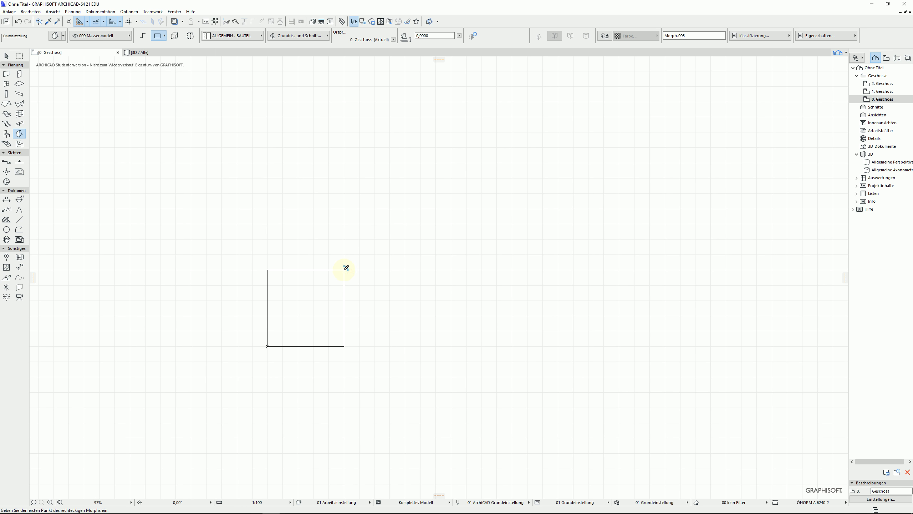
pyautogui.press('F3')
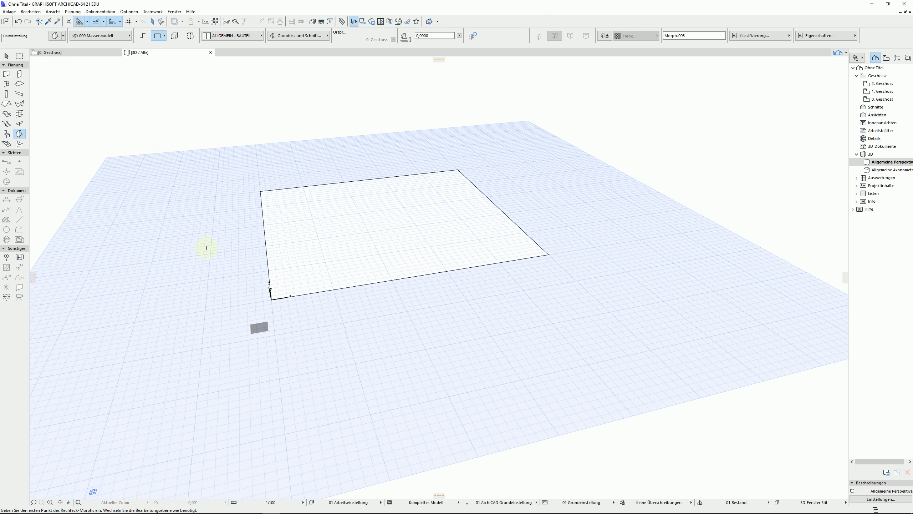
# Draw a closed triangular polygonal morph beside the square on the 0. Geschoss plan and show it in 3D
pyautogui.click(95, 54)
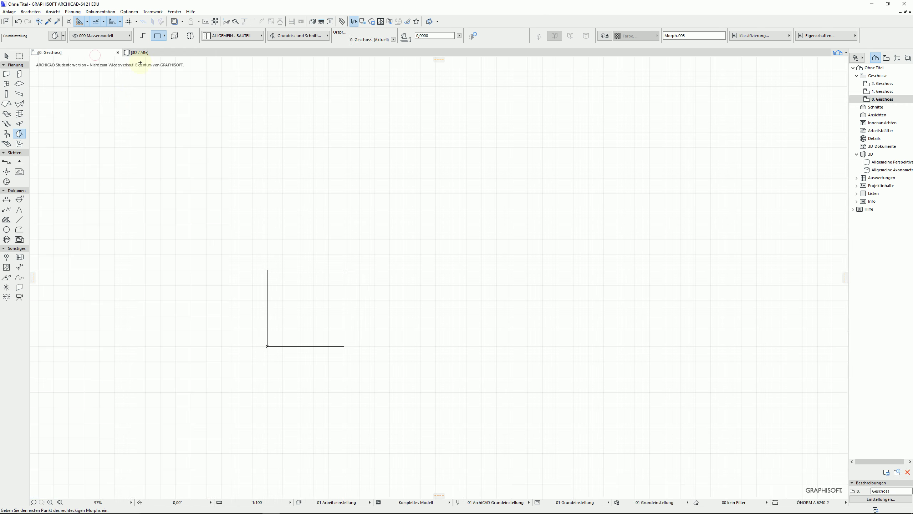
pyautogui.click(143, 36)
pyautogui.click(160, 338)
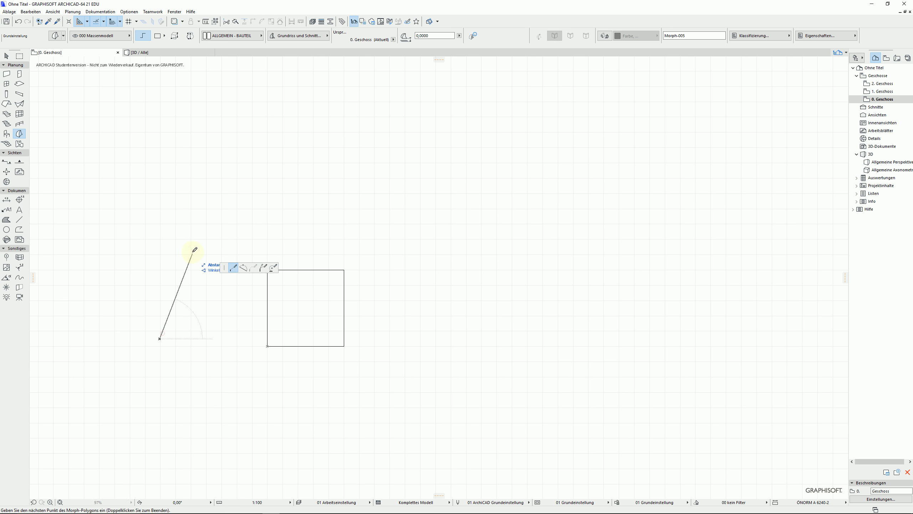
pyautogui.click(193, 252)
pyautogui.click(242, 333)
pyautogui.click(161, 336)
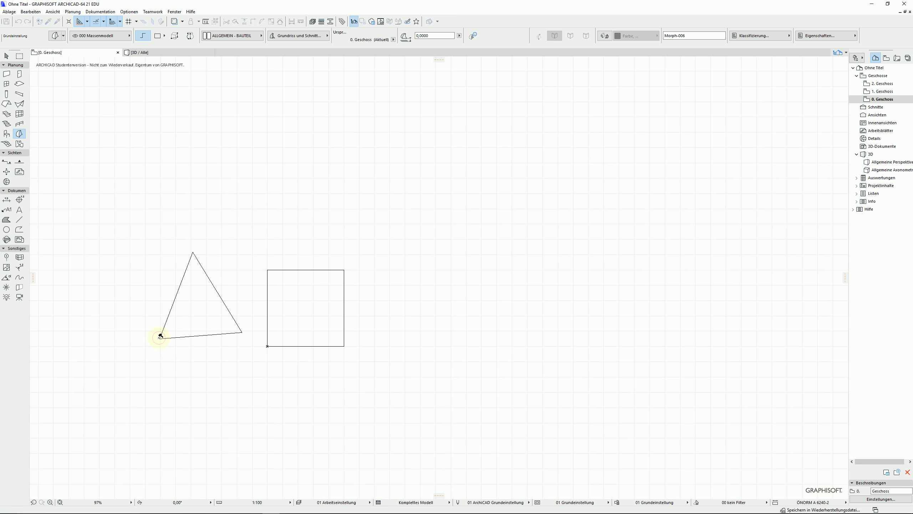
pyautogui.press('F3')
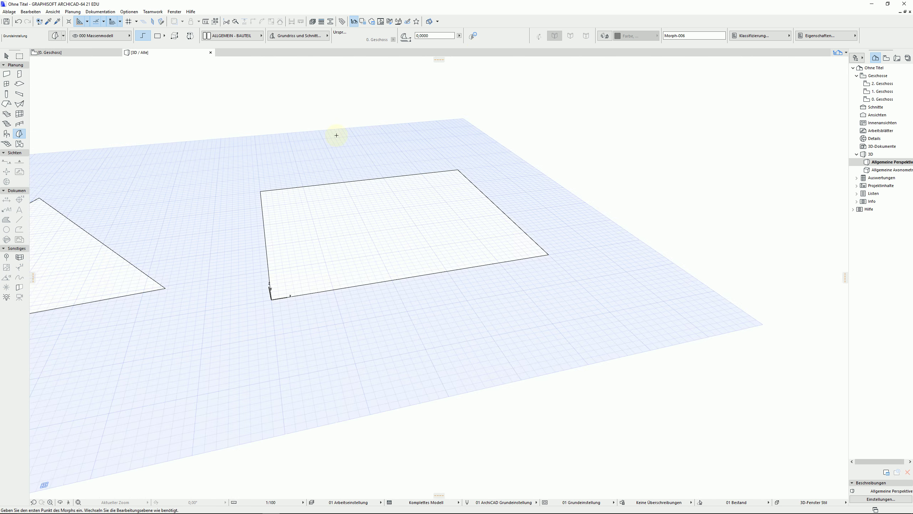
# Draw a closed four-cornered polygonal morph between the triangle and the square in 3D, with its fourth corner at Z coordinate 1
pyautogui.moveTo(229, 359); pyautogui.dragTo(433, 360, button='middle')
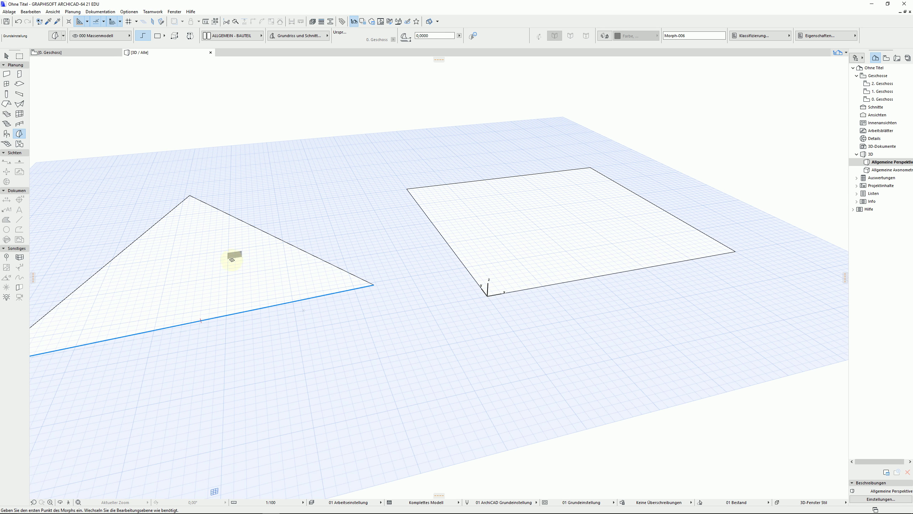
pyautogui.click(268, 196)
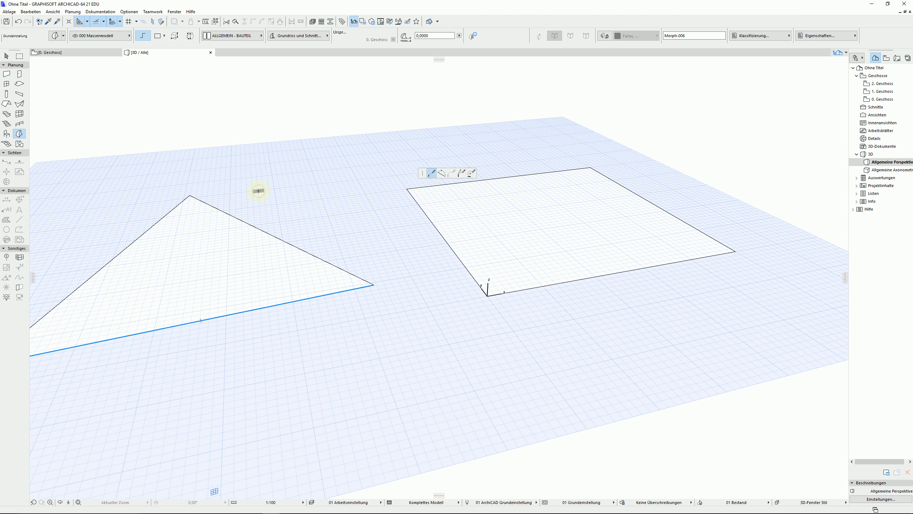
pyautogui.click(333, 244)
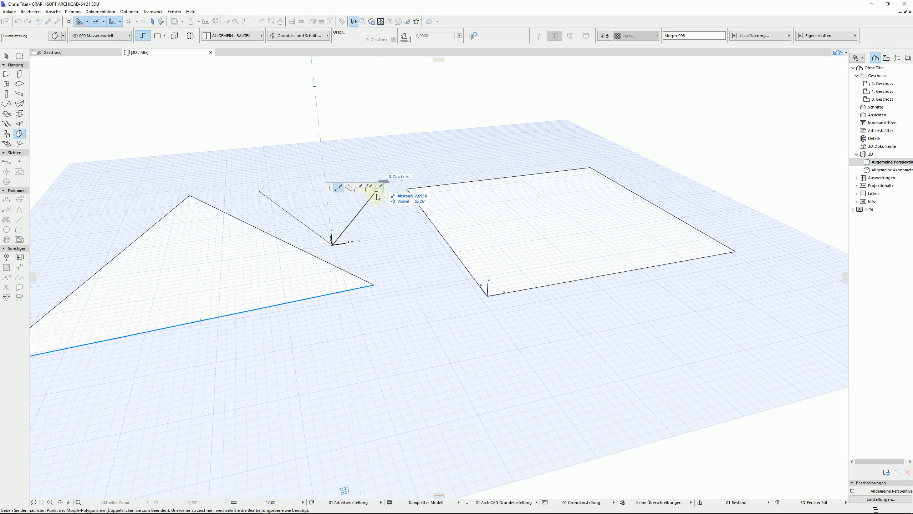
pyautogui.click(386, 160)
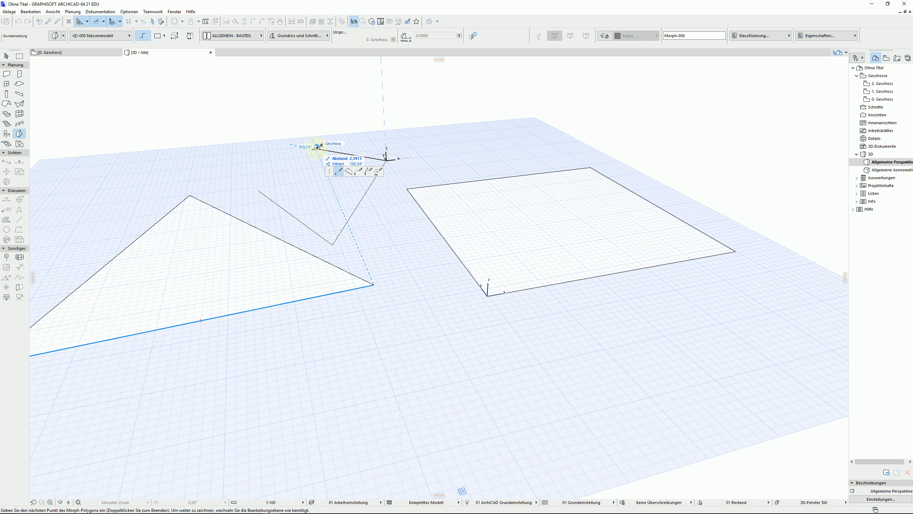
pyautogui.press('x')
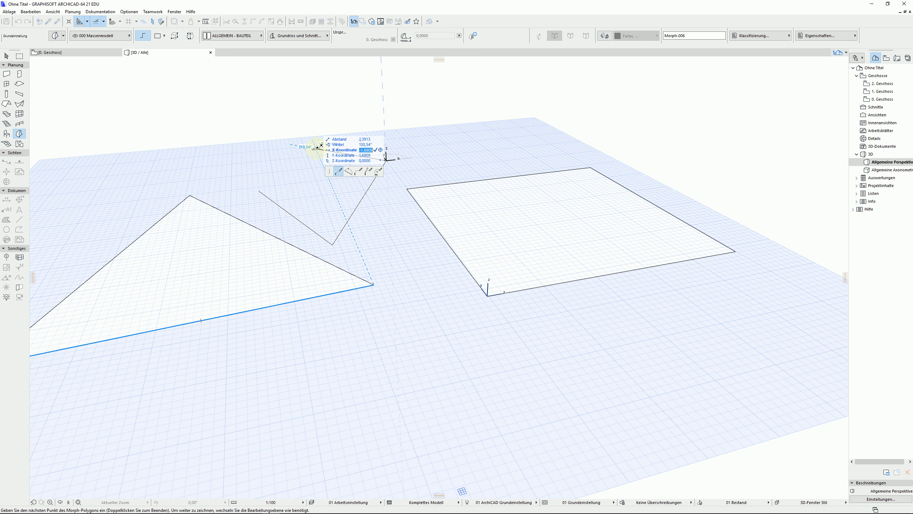
pyautogui.press('Tab')
pyautogui.press('Tab')
pyautogui.write('1')
pyautogui.press('Return')
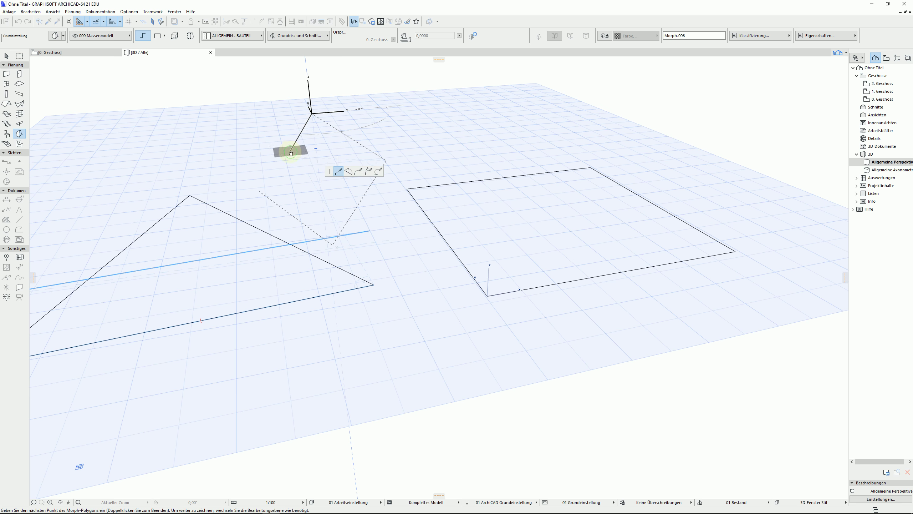
pyautogui.click(310, 119)
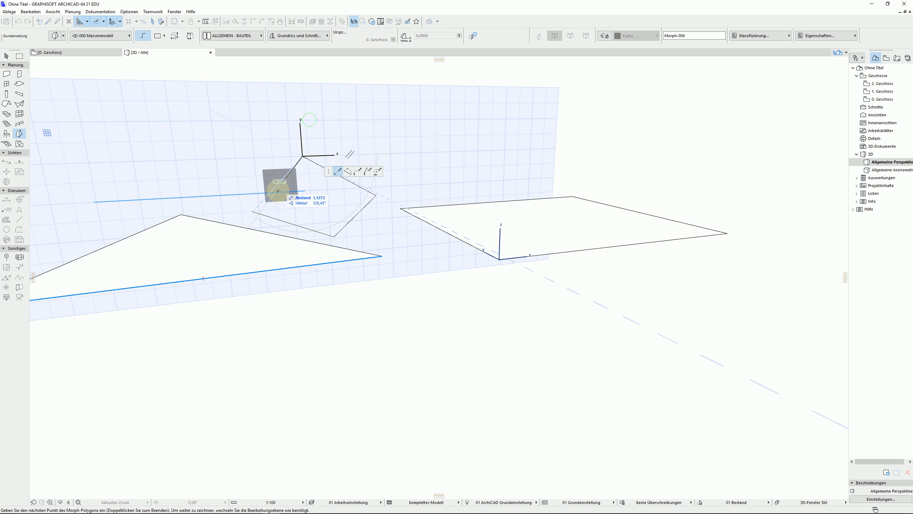
pyautogui.doubleClick(255, 209)
pyautogui.keyDown('shift'); pyautogui.moveTo(383, 230); pyautogui.dragTo(301, 261, button='middle'); pyautogui.keyUp('shift')
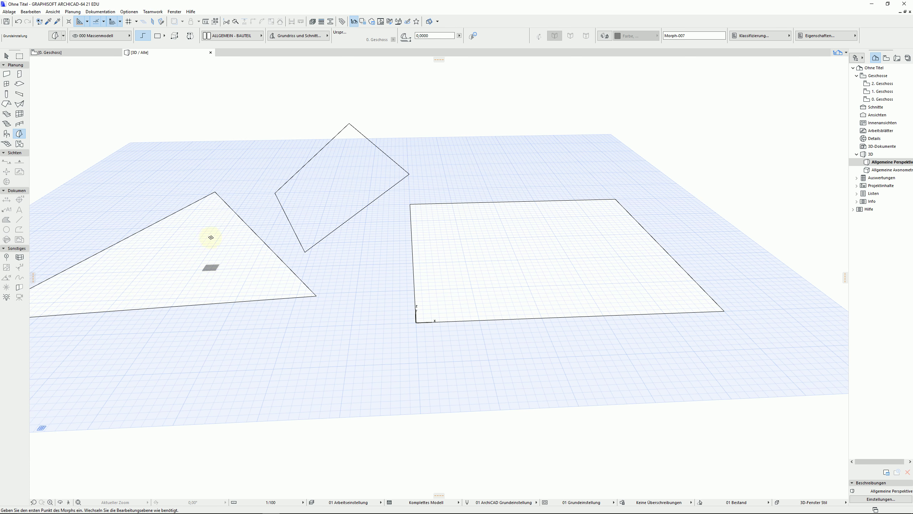
pyautogui.keyDown('shift'); pyautogui.moveTo(383, 221); pyautogui.dragTo(387, 158, button='middle'); pyautogui.keyUp('shift')
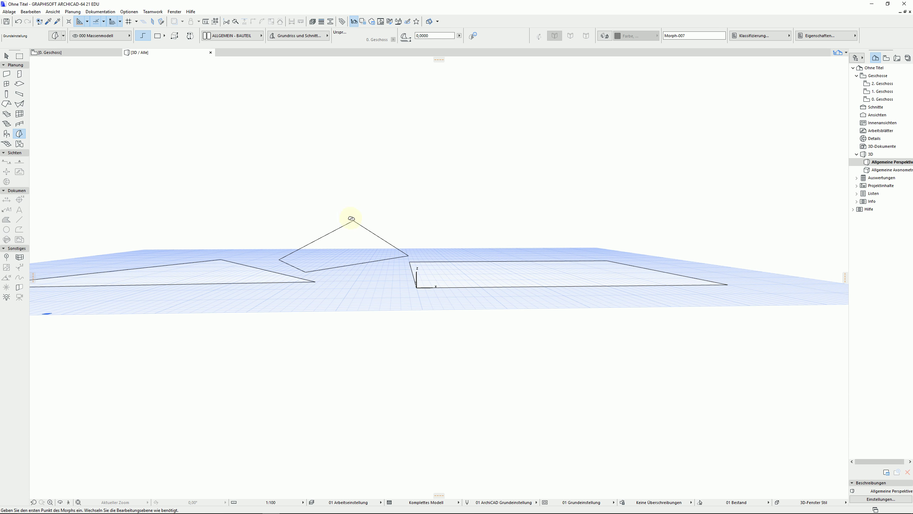
pyautogui.keyDown('shift'); pyautogui.moveTo(350, 238); pyautogui.dragTo(338, 280, button='middle'); pyautogui.keyUp('shift')
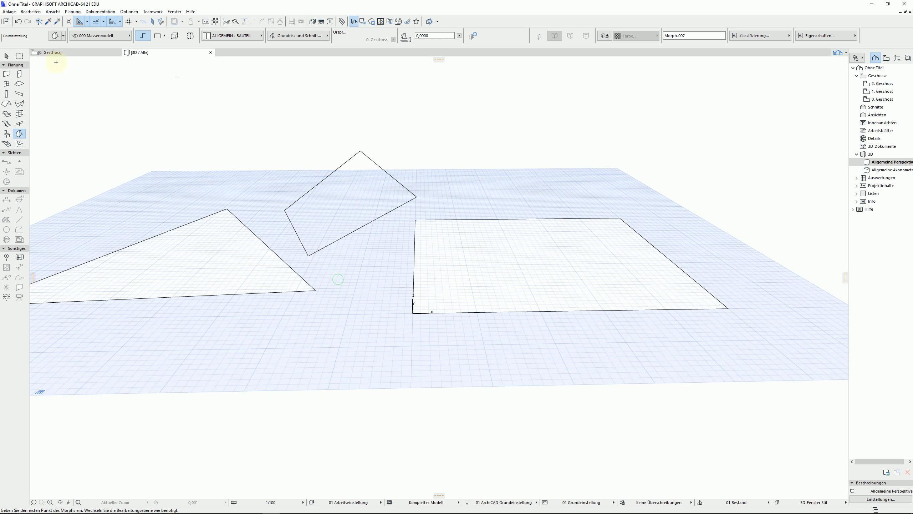
# Delete the four-cornered morph outline between the triangle and the square
pyautogui.click(6, 56)
pyautogui.click(130, 99)
pyautogui.moveTo(380, 142); pyautogui.dragTo(293, 243)
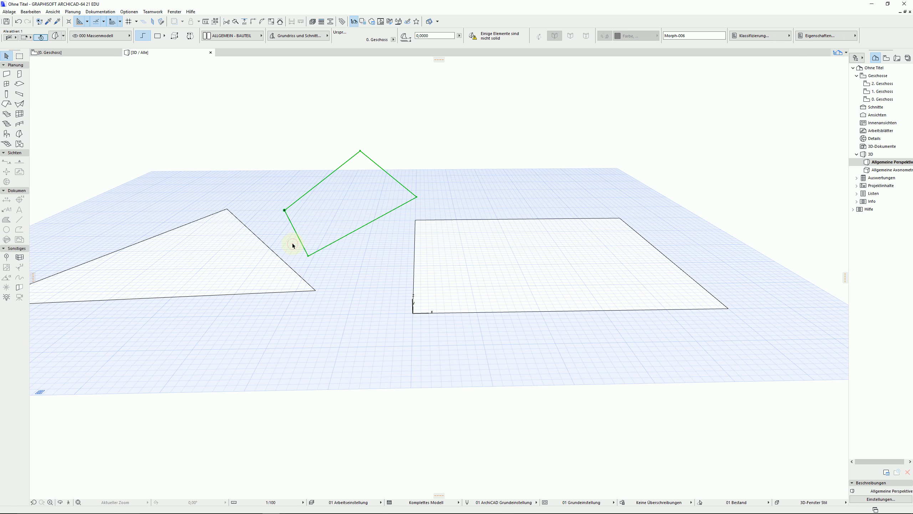
pyautogui.click(416, 197)
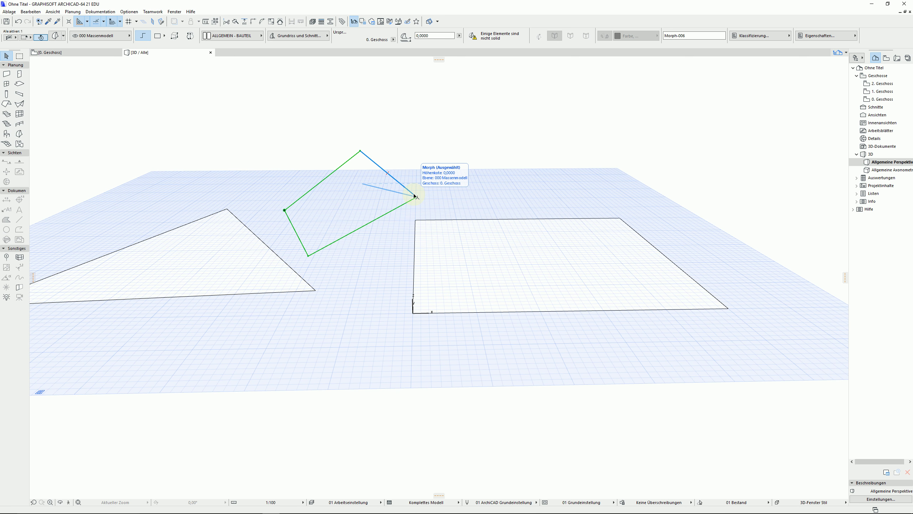
pyautogui.press('Delete')
# Push/pull the square morph's face vertically upward to form a box, and view it from its corner
pyautogui.click(556, 264)
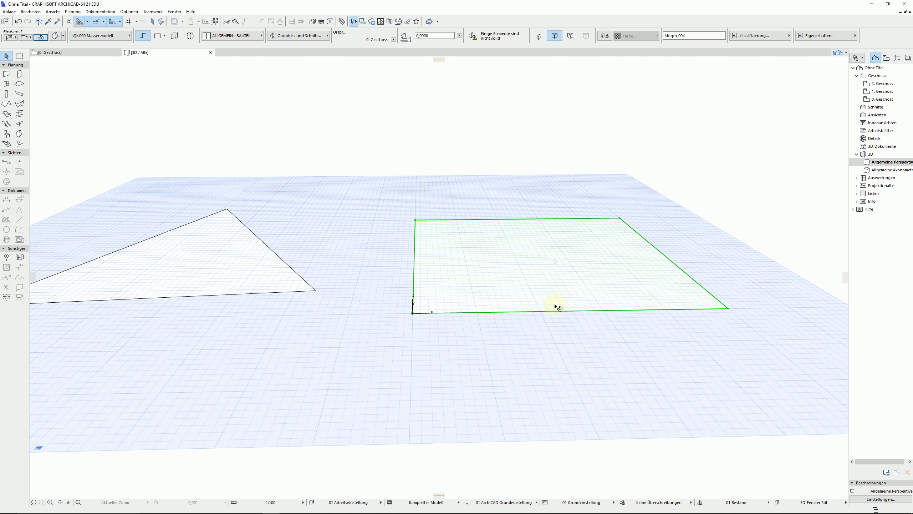
pyautogui.click(547, 260)
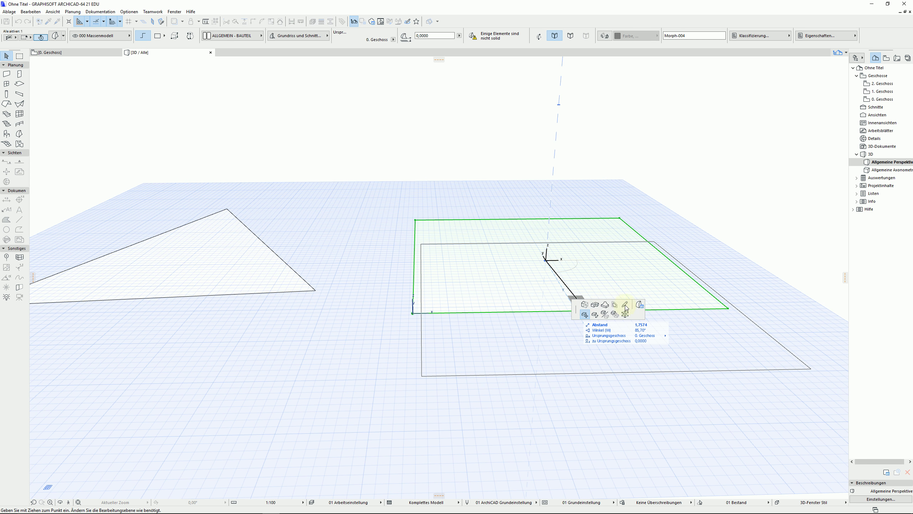
pyautogui.click(586, 304)
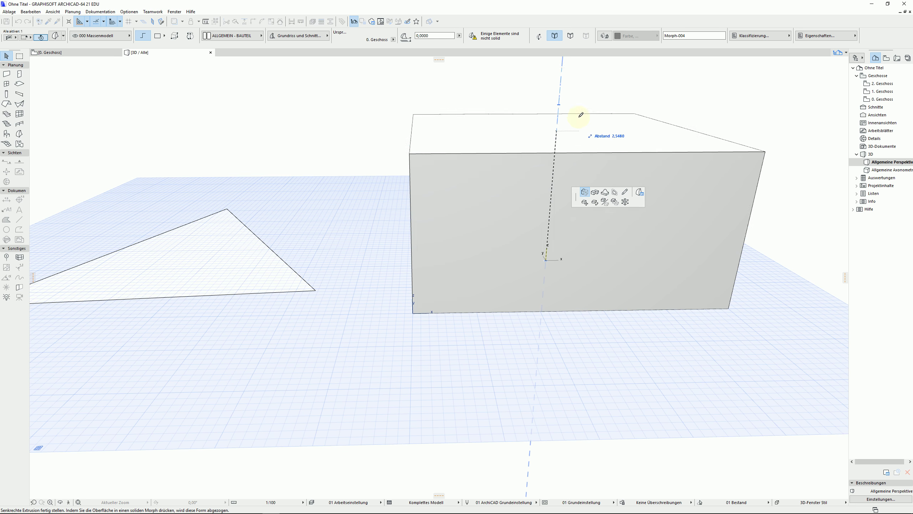
pyautogui.click(581, 104)
pyautogui.moveTo(338, 230)
pyautogui.keyDown('shift'); pyautogui.mouseDown(button='middle')
pyautogui.moveTo(381, 280)
pyautogui.moveTo(483, 267)
pyautogui.moveTo(473, 255)
pyautogui.mouseUp(button='middle'); pyautogui.keyUp('shift')
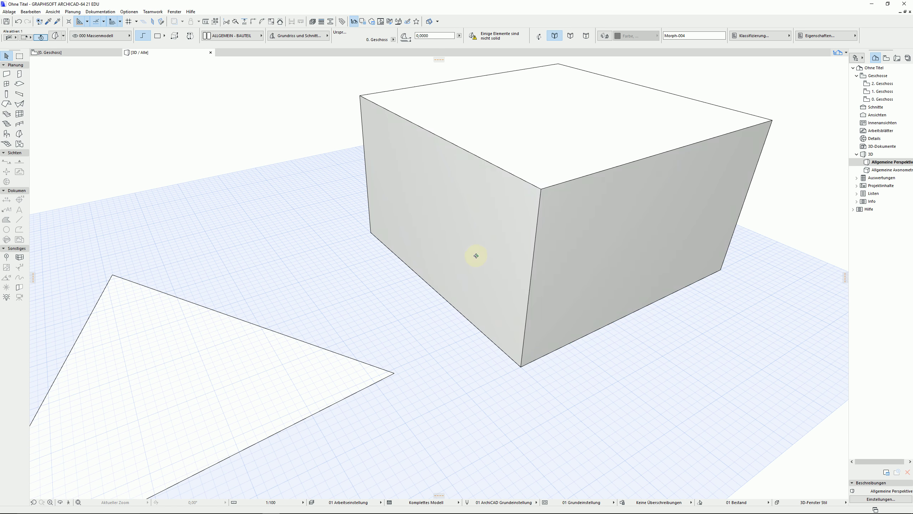
# Push/pull the box's front side face outward to lengthen it, and undo the extension
pyautogui.click(619, 218)
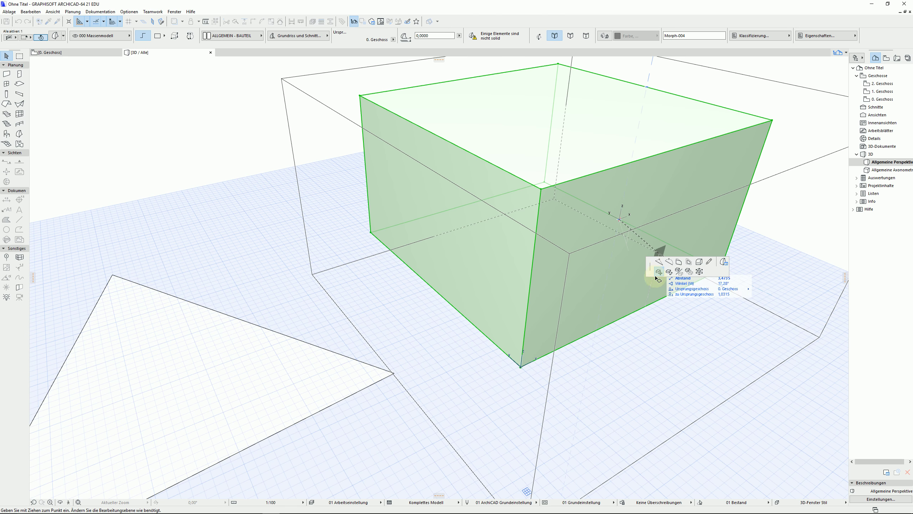
pyautogui.press('Escape')
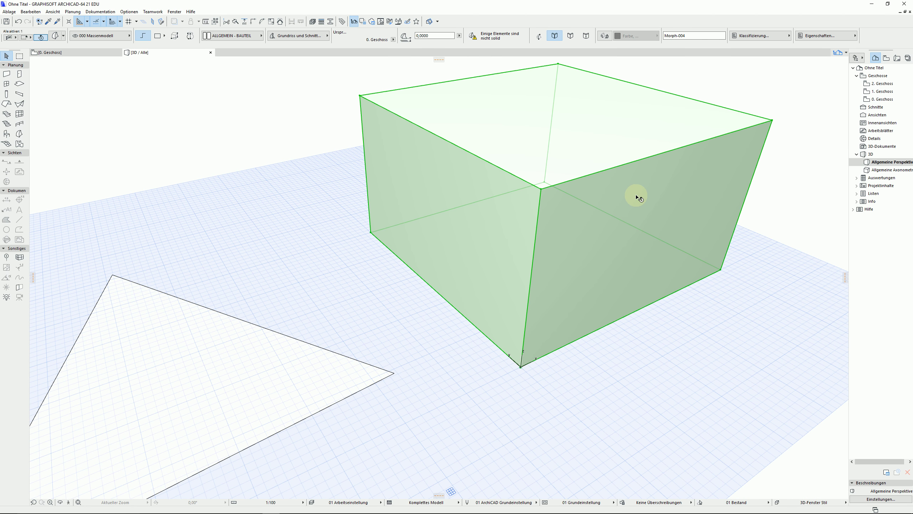
pyautogui.click(638, 199)
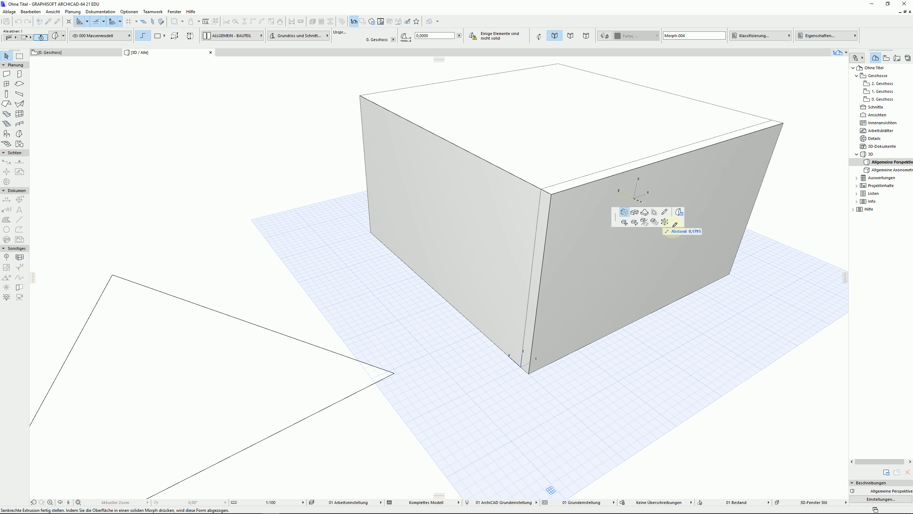
pyautogui.click(728, 255)
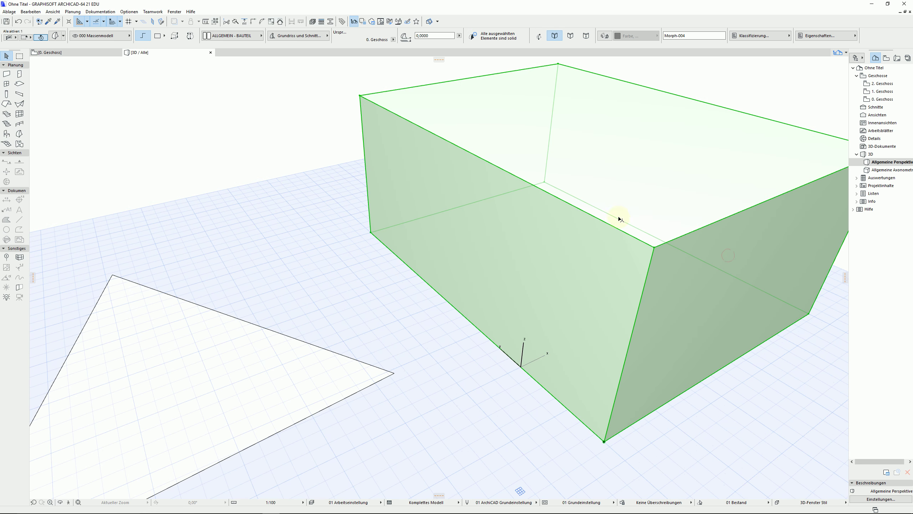
pyautogui.hotkey('ctrl', 'z')
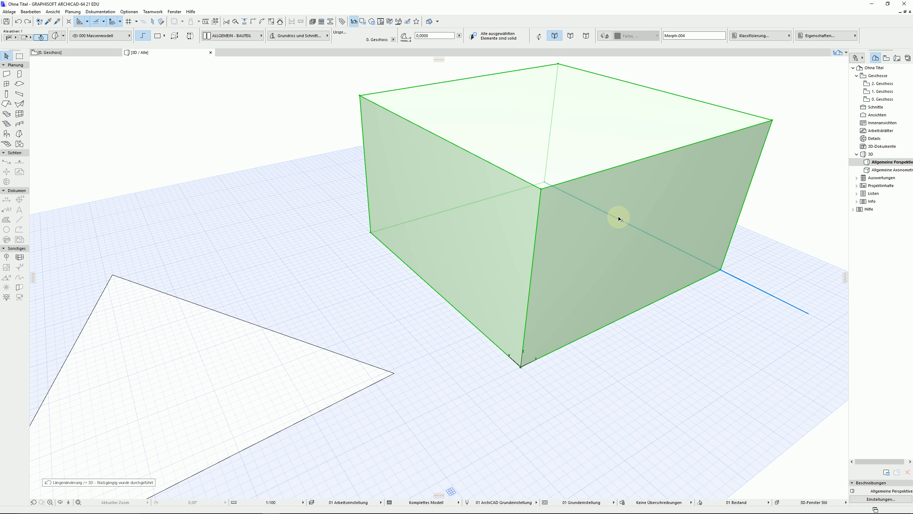
# Extrude the box's top face as a tube up about 15, along two horizontal legs and back down towards the ground
pyautogui.keyDown('shift'); pyautogui.moveTo(617, 370); pyautogui.dragTo(493, 269, button='middle'); pyautogui.keyUp('shift')
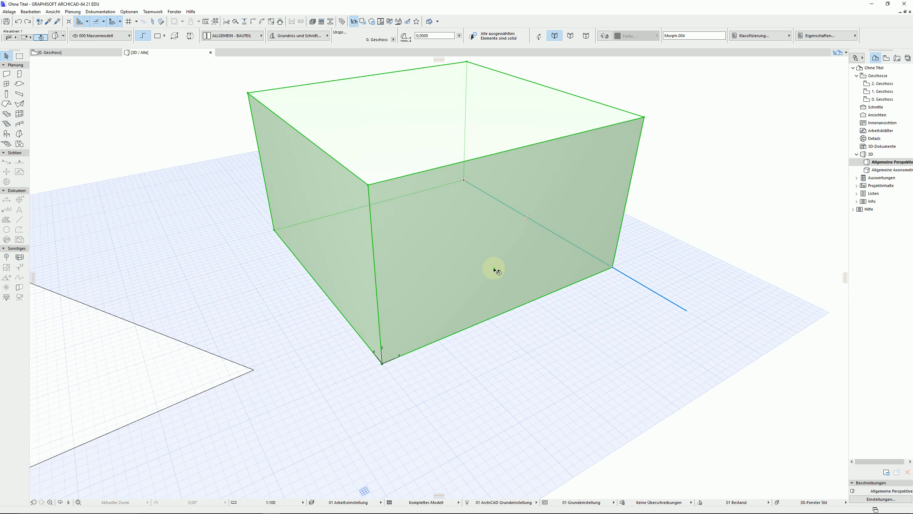
pyautogui.click(409, 126)
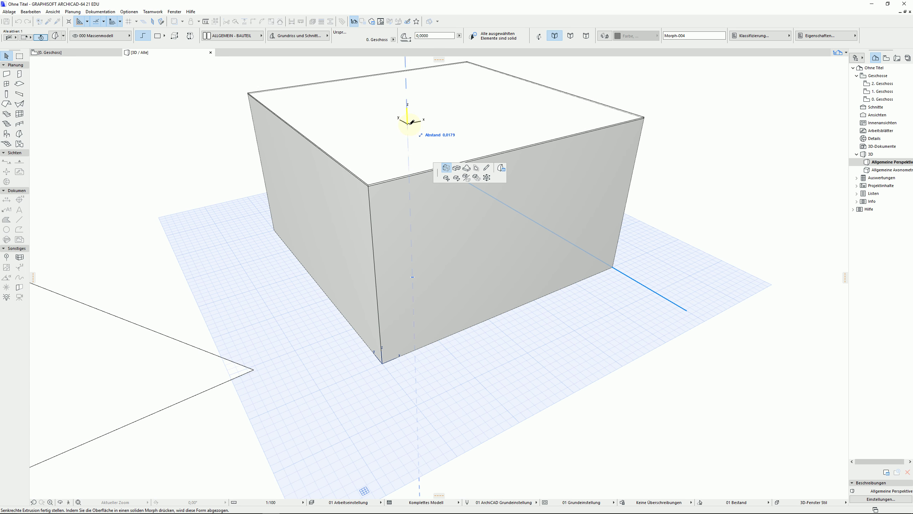
pyautogui.scroll(-8, 412, 122)
pyautogui.moveTo(410, 230); pyautogui.dragTo(334, 384, button='middle')
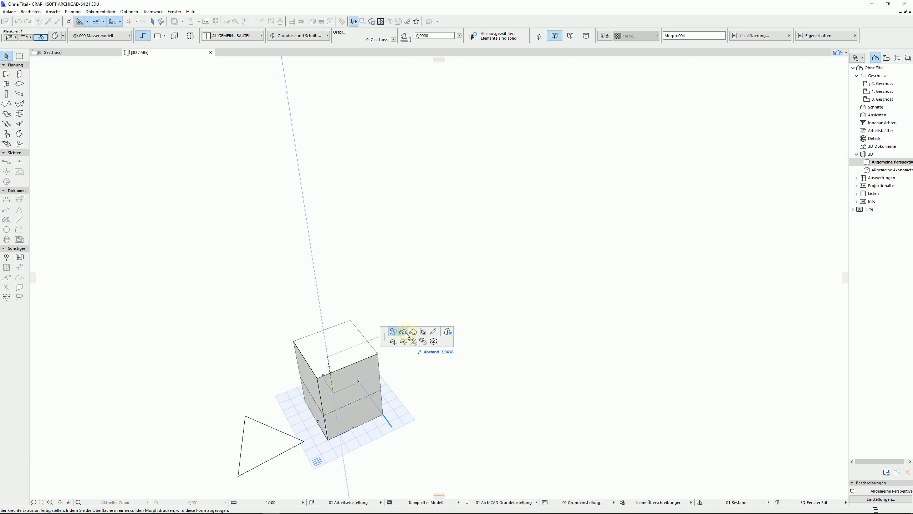
pyautogui.click(407, 335)
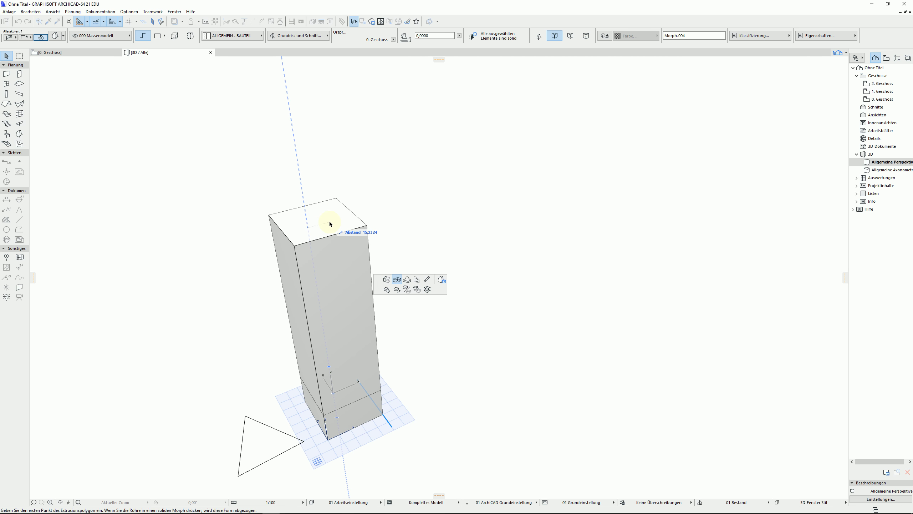
pyautogui.click(330, 222)
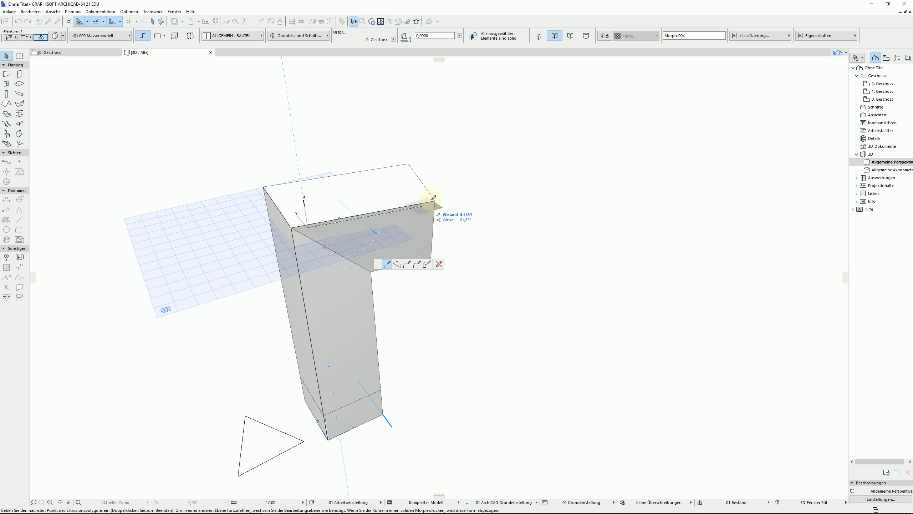
pyautogui.click(504, 175)
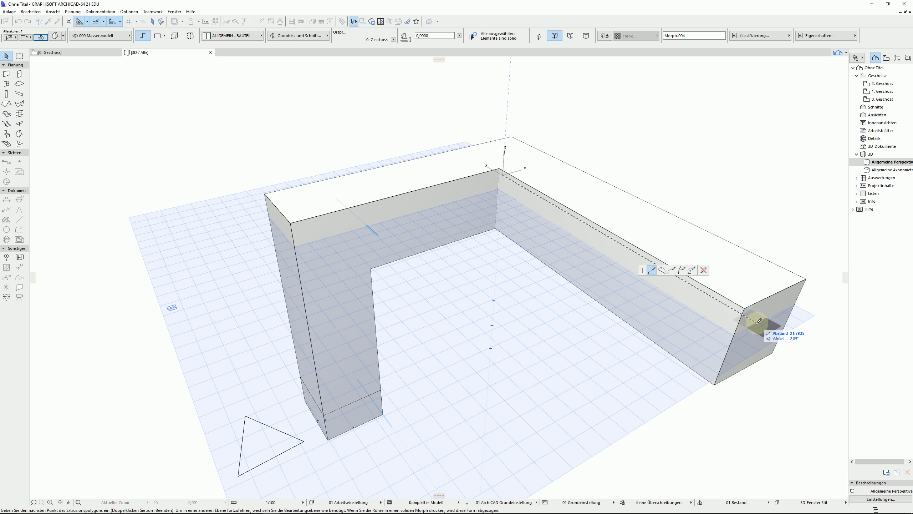
pyautogui.click(743, 303)
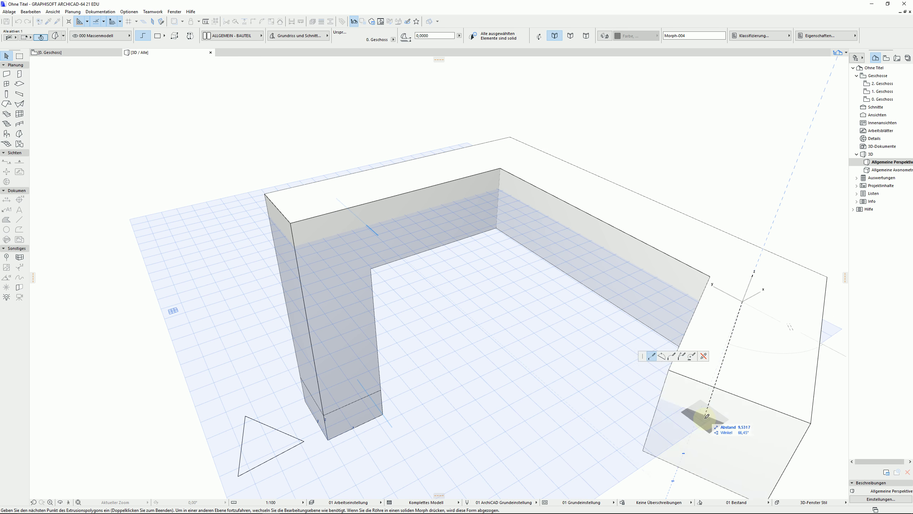
pyautogui.doubleClick(693, 433)
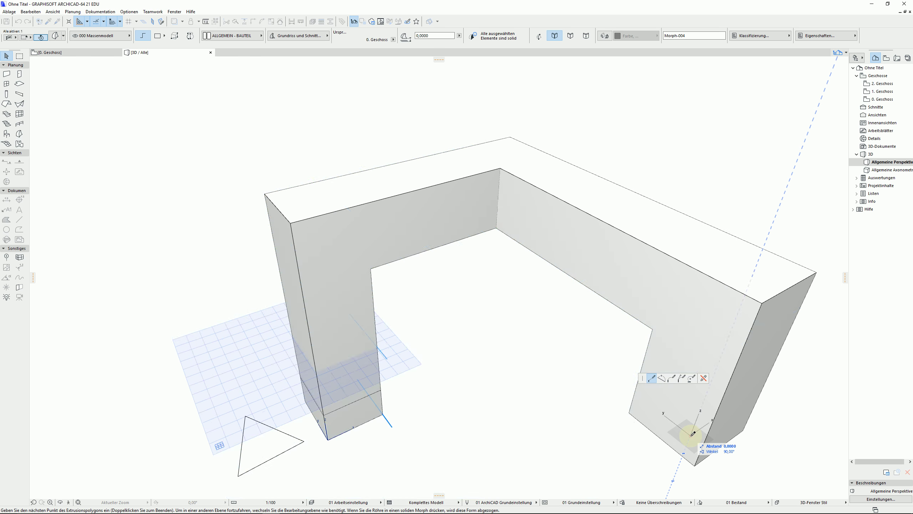
# Inspect the bent tube from another angle and undo the extrusions back to the flat square morph
pyautogui.keyDown('shift'); pyautogui.moveTo(554, 402); pyautogui.dragTo(587, 350, button='middle'); pyautogui.keyUp('shift')
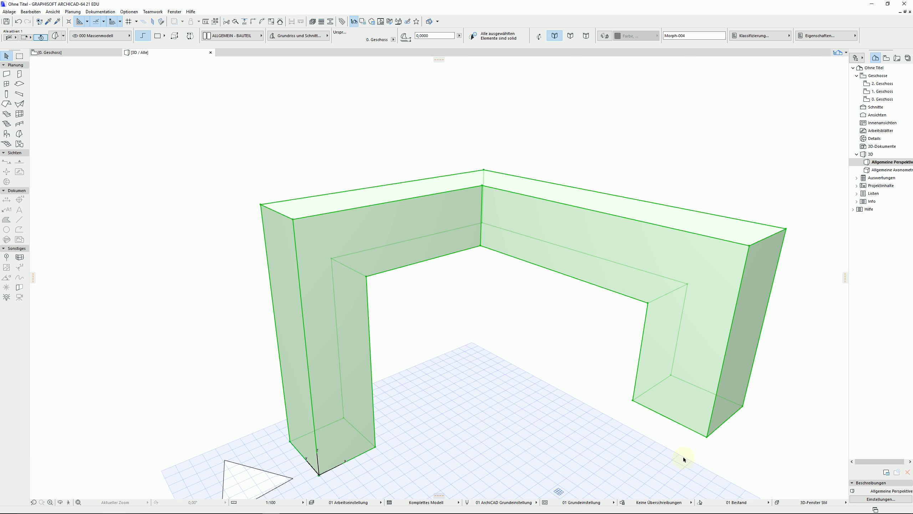
pyautogui.keyDown('shift'); pyautogui.moveTo(503, 391); pyautogui.dragTo(448, 391, button='middle'); pyautogui.keyUp('shift')
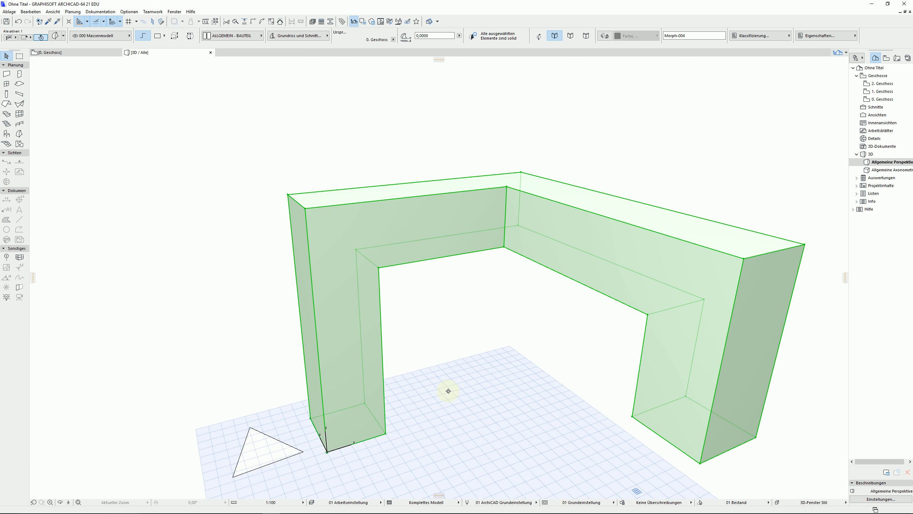
pyautogui.hotkey('ctrl', 'z')
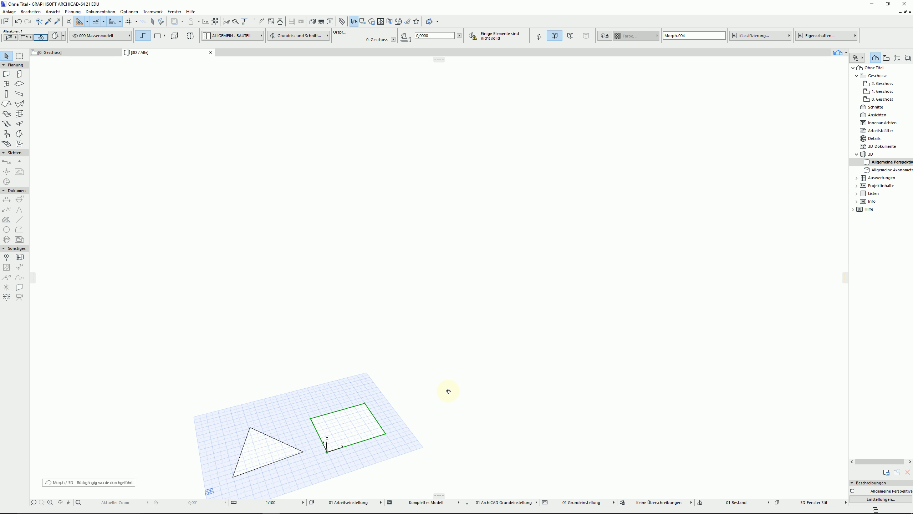
# Tube-extrude the square morph's face straight up by about 5 and finish it as a box
pyautogui.click(351, 426)
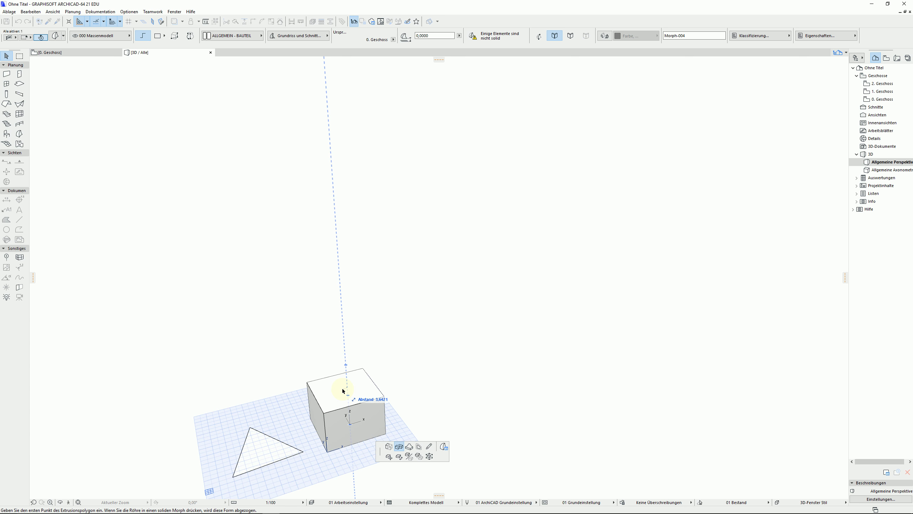
pyautogui.click(346, 375)
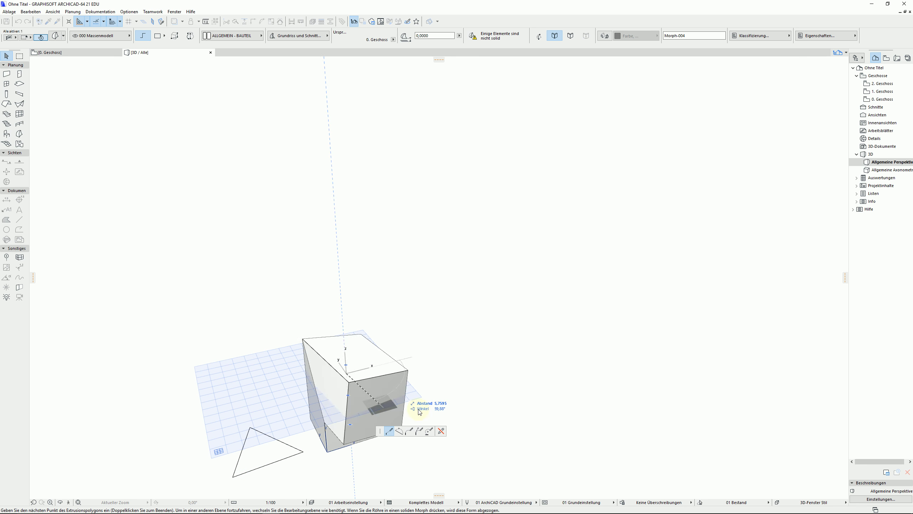
pyautogui.keyDown('shift'); pyautogui.moveTo(397, 432); pyautogui.dragTo(377, 418, button='middle'); pyautogui.keyUp('shift')
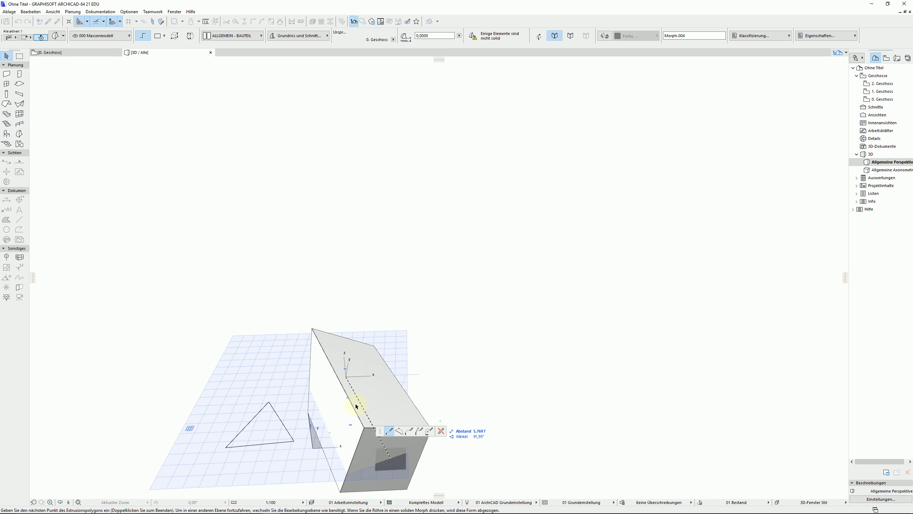
pyautogui.doubleClick(346, 377)
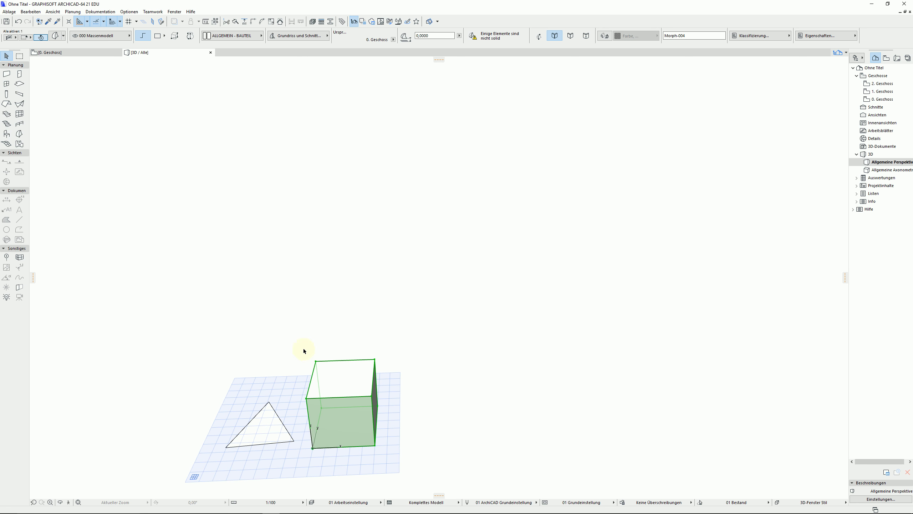
# Bulge the box's top face upward with a small radius around a point near its back edge, and undo the bulge
pyautogui.click(333, 369)
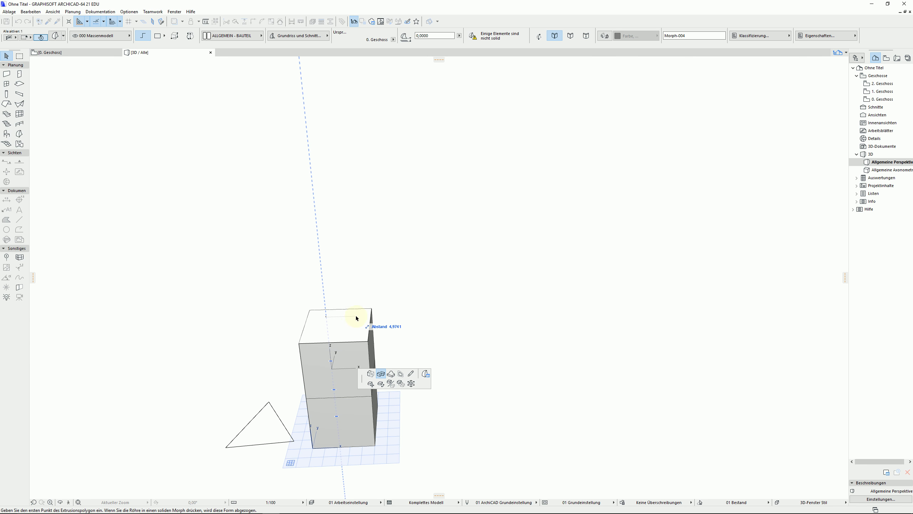
pyautogui.click(391, 373)
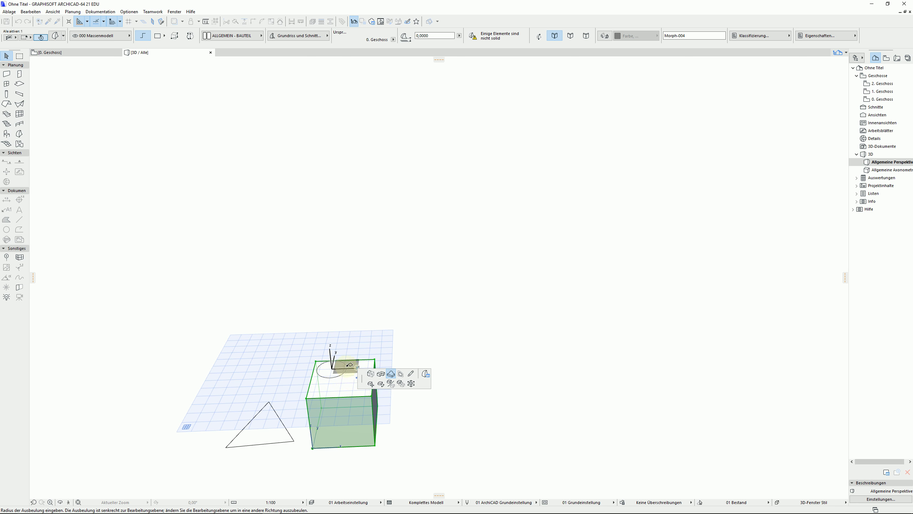
pyautogui.click(337, 359)
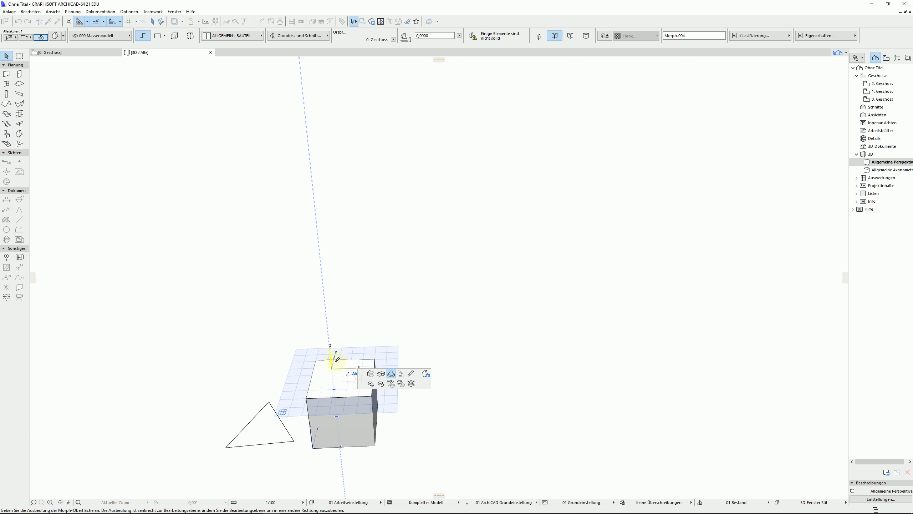
pyautogui.click(333, 346)
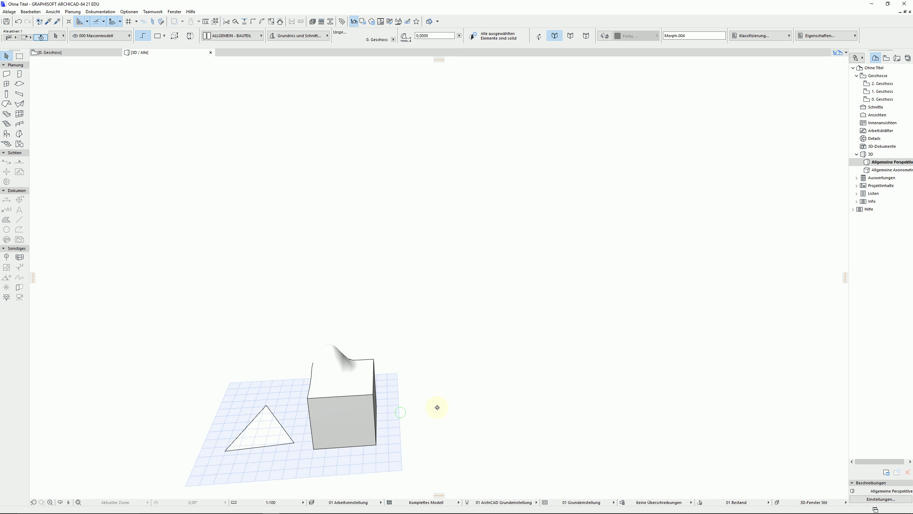
pyautogui.keyDown('shift'); pyautogui.moveTo(437, 407); pyautogui.dragTo(546, 383, button='middle'); pyautogui.keyUp('shift')
pyautogui.click(291, 383)
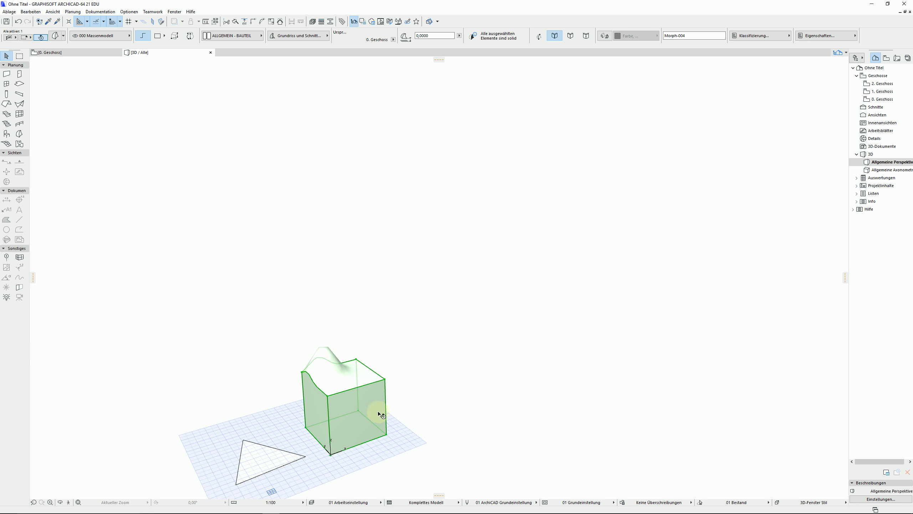
pyautogui.hotkey('ctrl', 'z')
# Round the box's upper front edge with a radius of 1, and undo the rounding
pyautogui.click(363, 384)
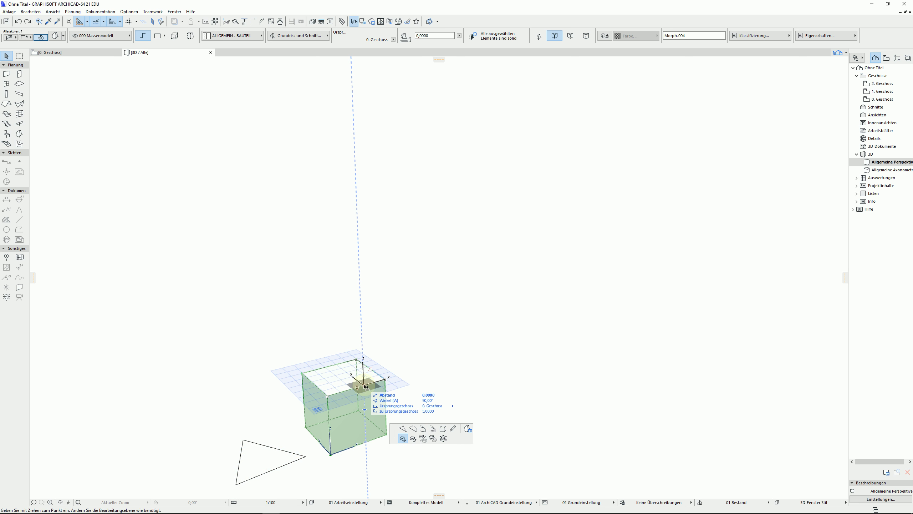
pyautogui.click(444, 428)
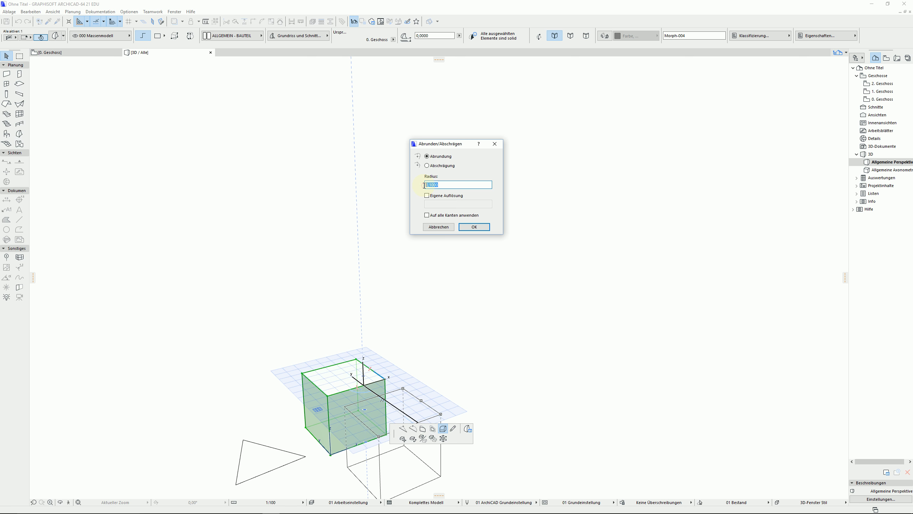
pyautogui.click(465, 228)
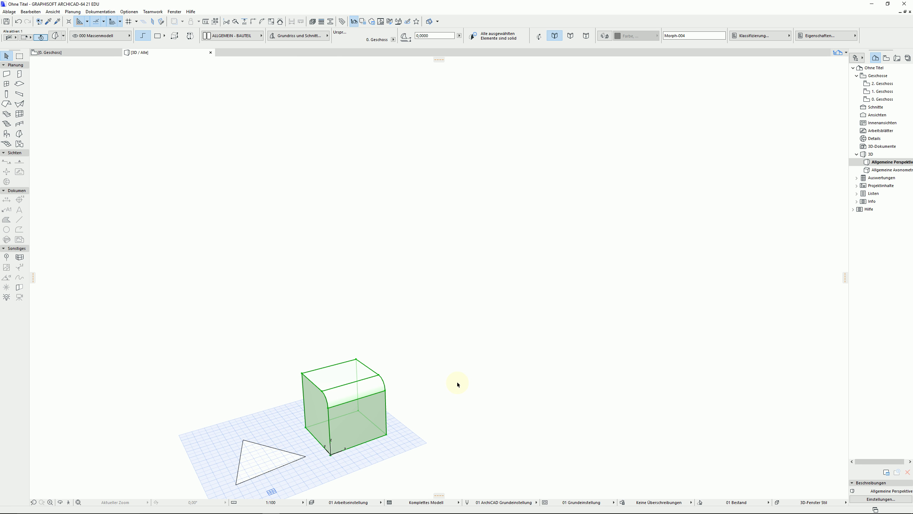
pyautogui.hotkey('ctrl', 'z')
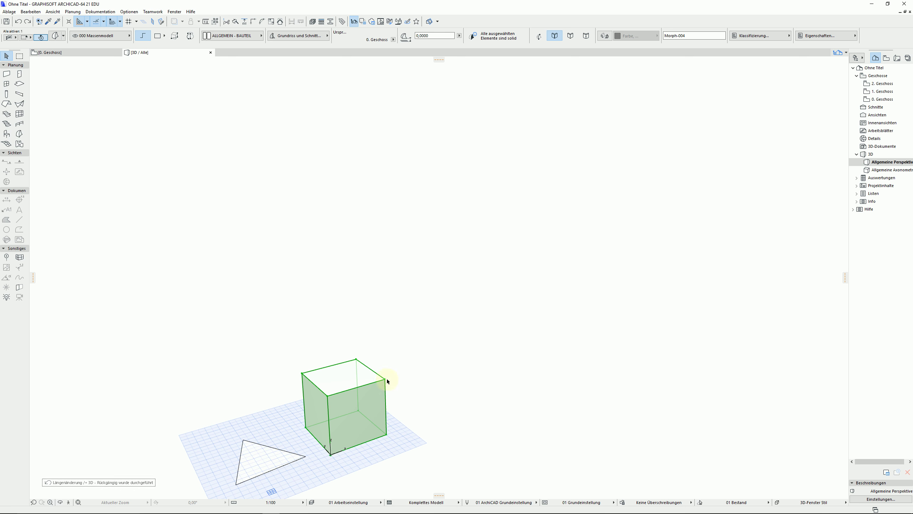
# Round all edges of the box with a radius of 1, and undo the rounding
pyautogui.click(373, 384)
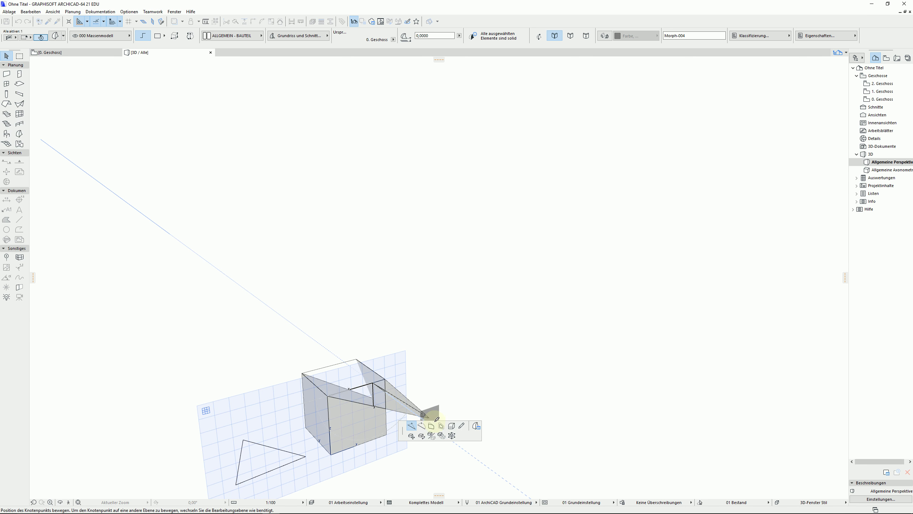
pyautogui.click(452, 426)
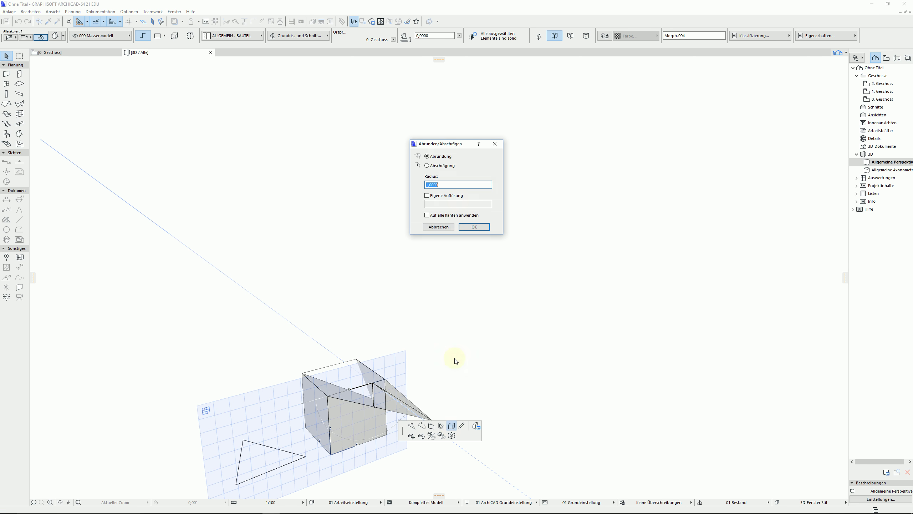
pyautogui.click(428, 215)
pyautogui.click(474, 226)
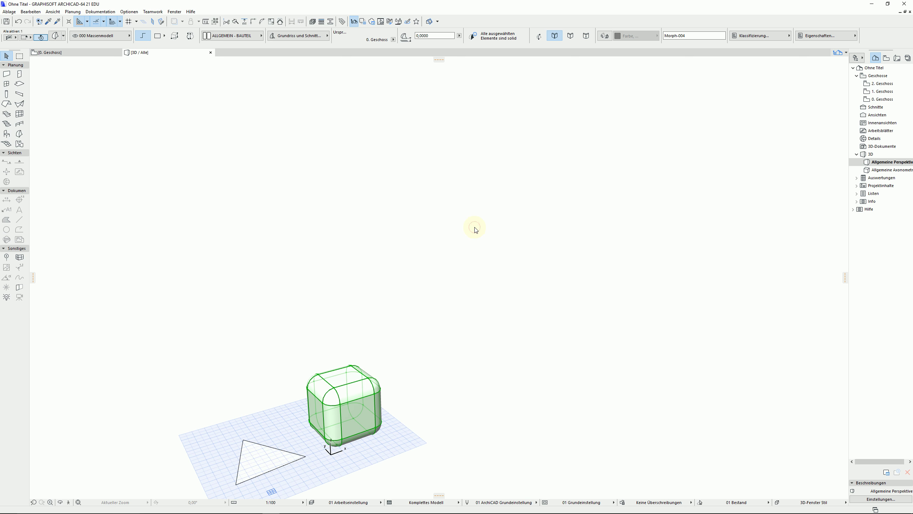
pyautogui.hotkey('ctrl', 'z')
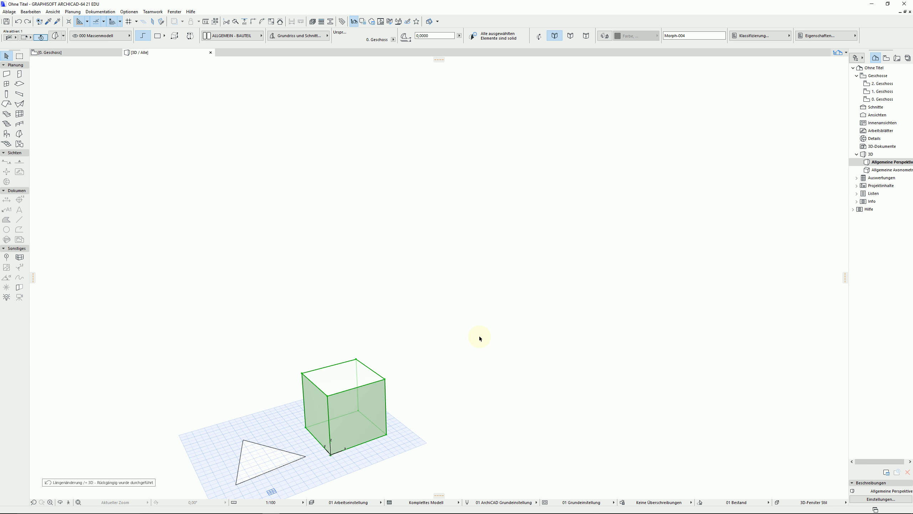
# Switch to sub-element selection and select the four edges around the box's top face
pyautogui.click(330, 320)
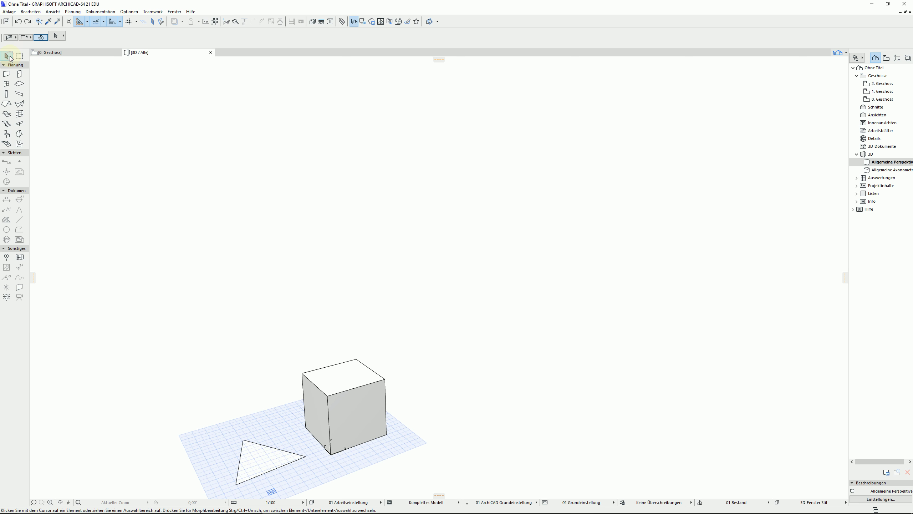
pyautogui.click(56, 36)
pyautogui.click(69, 29)
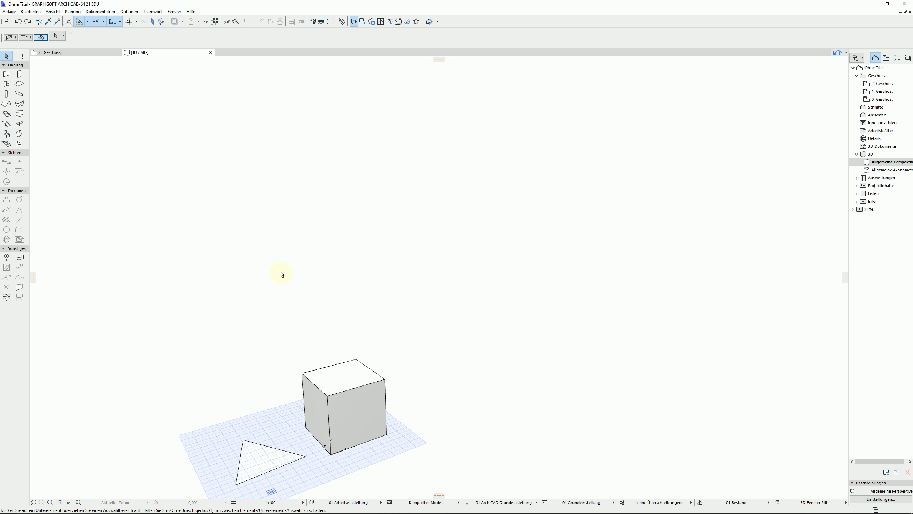
pyautogui.click(327, 367)
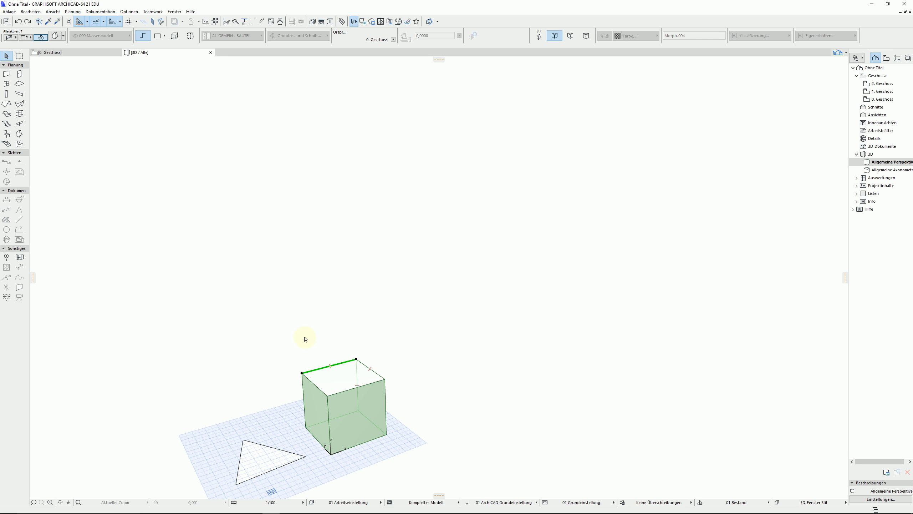
pyautogui.keyDown('shift'); pyautogui.click(370, 368); pyautogui.keyUp('shift')
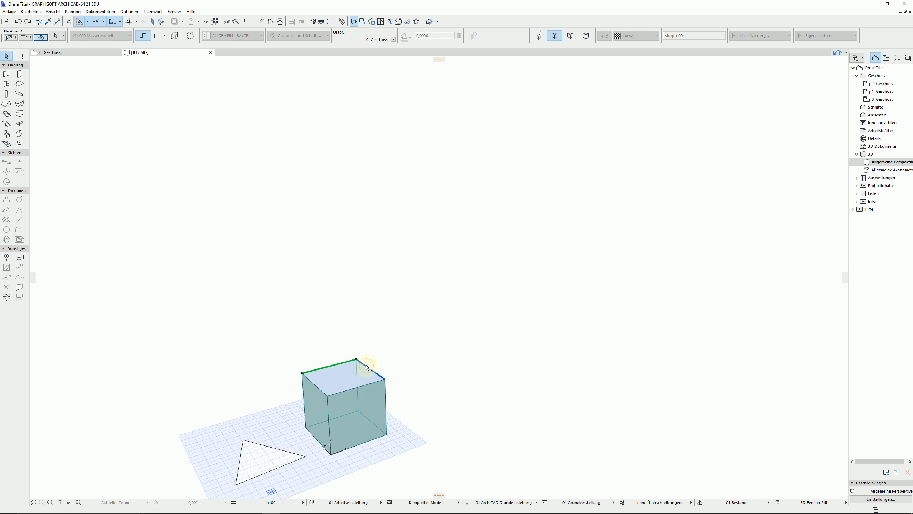
pyautogui.keyDown('shift'); pyautogui.click(363, 386); pyautogui.keyUp('shift')
pyautogui.keyDown('shift'); pyautogui.click(317, 387); pyautogui.keyUp('shift')
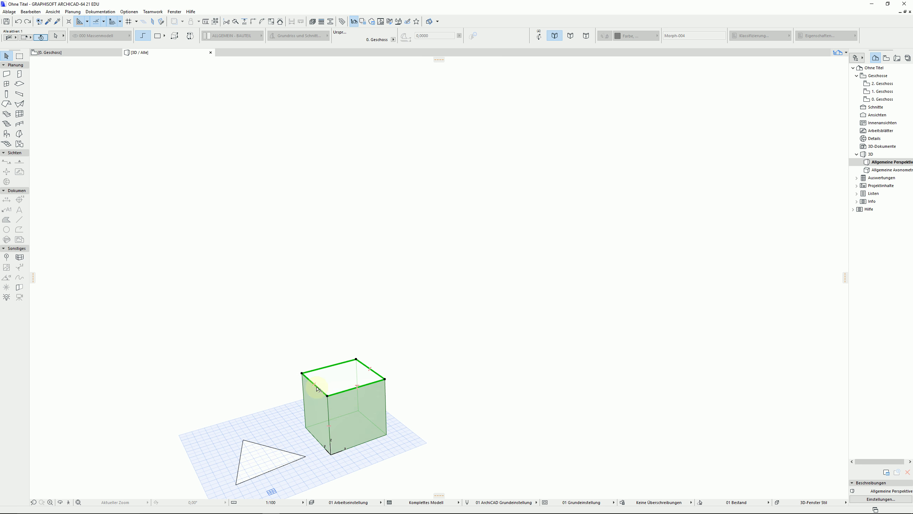
# Round the selected top edges together with a radius of 1, undo the rounding and clear the selection
pyautogui.click(374, 384)
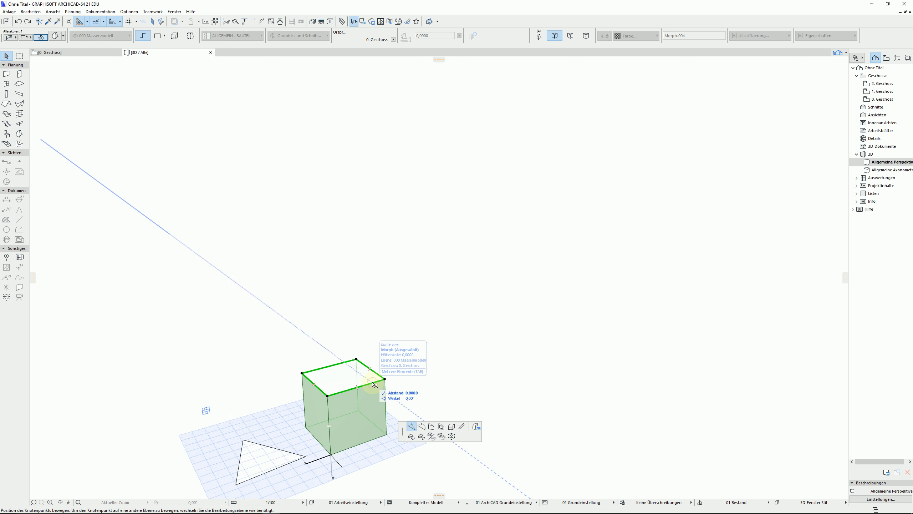
pyautogui.click(451, 427)
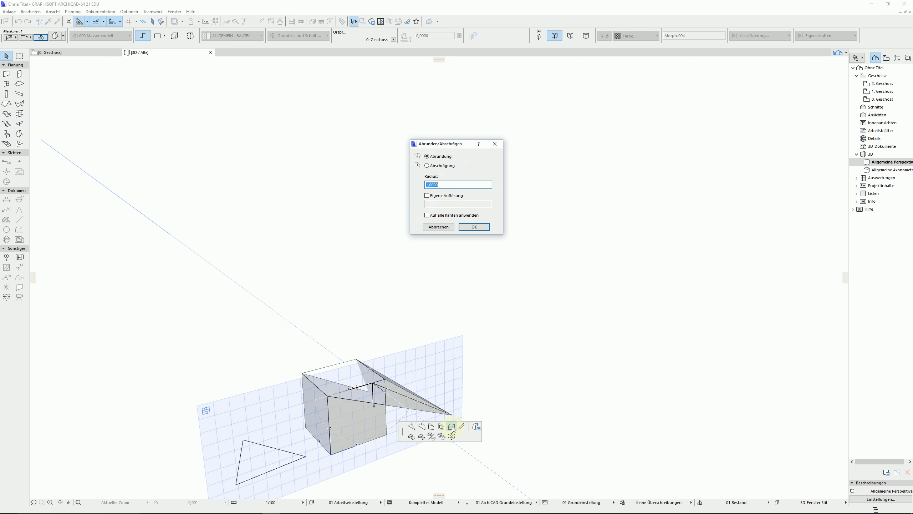
pyautogui.click(428, 215)
pyautogui.click(474, 227)
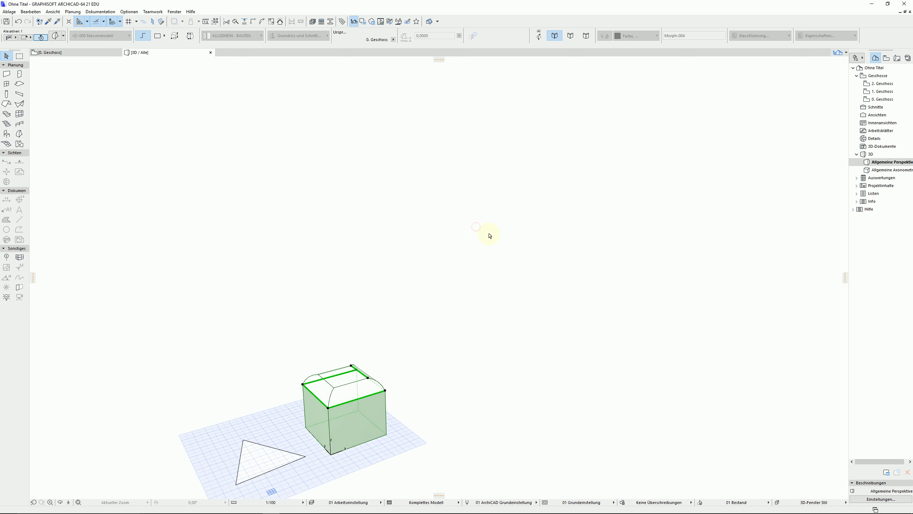
pyautogui.click(506, 379)
pyautogui.keyDown('shift'); pyautogui.moveTo(507, 381); pyautogui.dragTo(478, 393, button='middle'); pyautogui.keyUp('shift')
pyautogui.hotkey('ctrl', 'z')
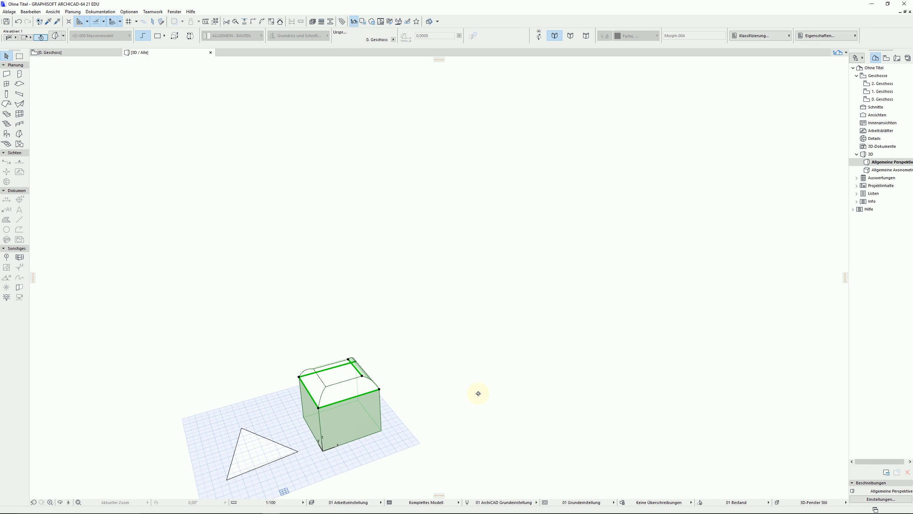
pyautogui.hotkey('ctrl', 'z')
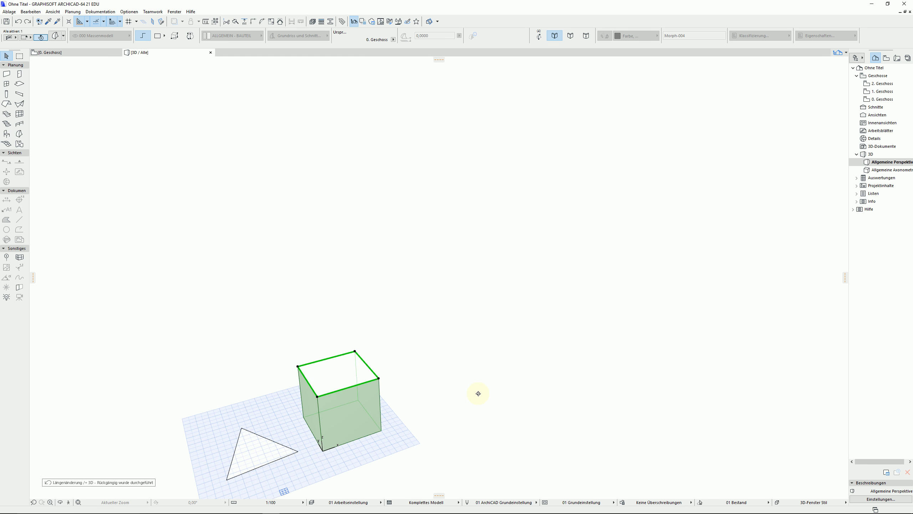
pyautogui.click(468, 366)
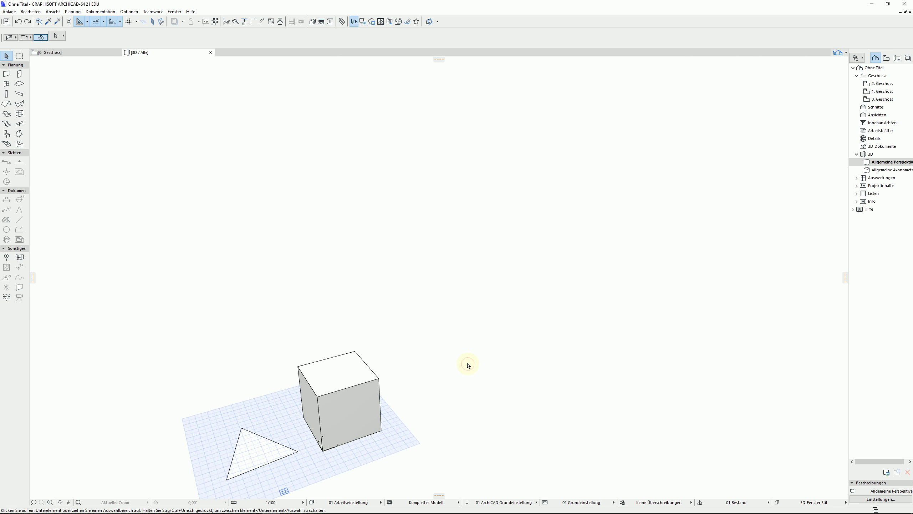
# Move the box's upper right edge horizontally outward so the side face slants, undo the move and clear the selection
pyautogui.click(62, 38)
pyautogui.click(372, 370)
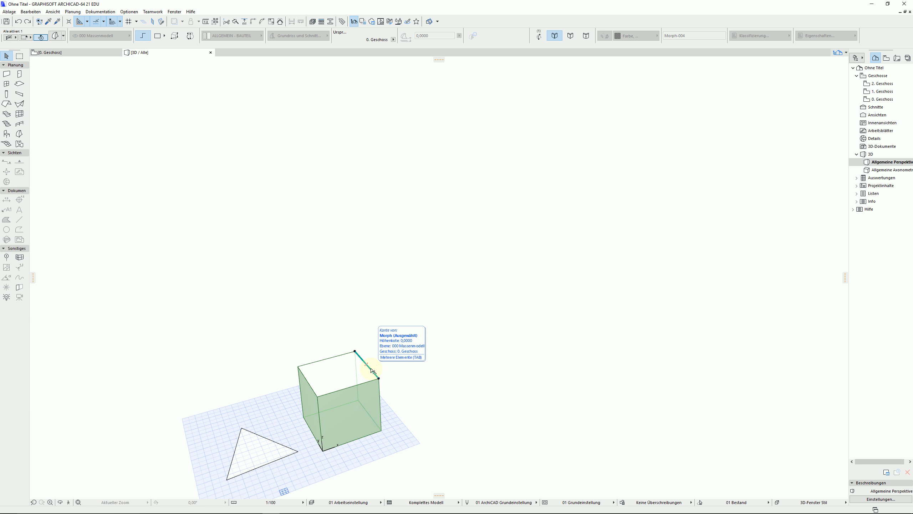
pyautogui.click(371, 370)
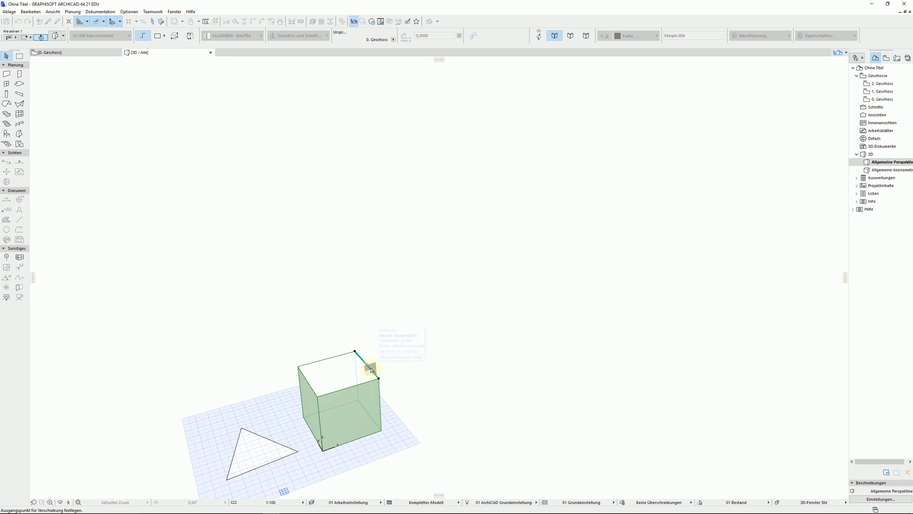
pyautogui.click(349, 387)
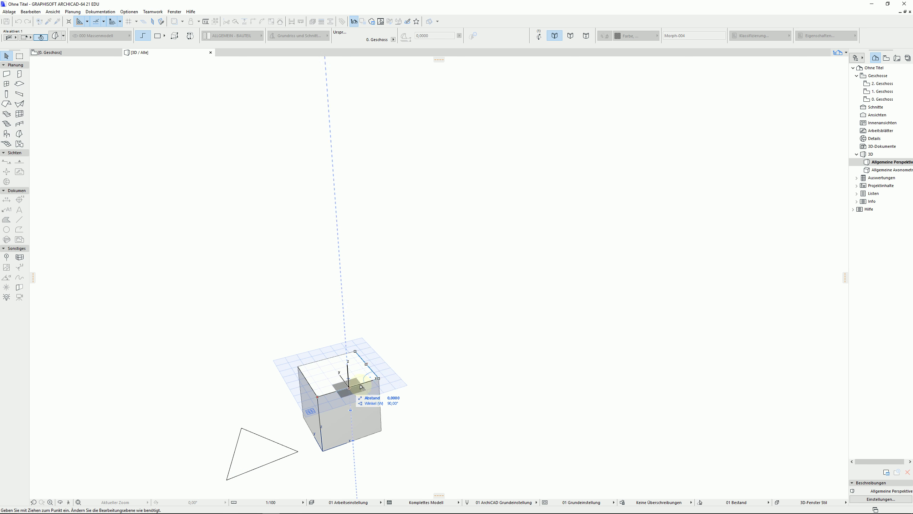
pyautogui.click(381, 381)
pyautogui.keyDown('shift'); pyautogui.moveTo(514, 379); pyautogui.dragTo(384, 358, button='middle'); pyautogui.keyUp('shift')
pyautogui.click(386, 360)
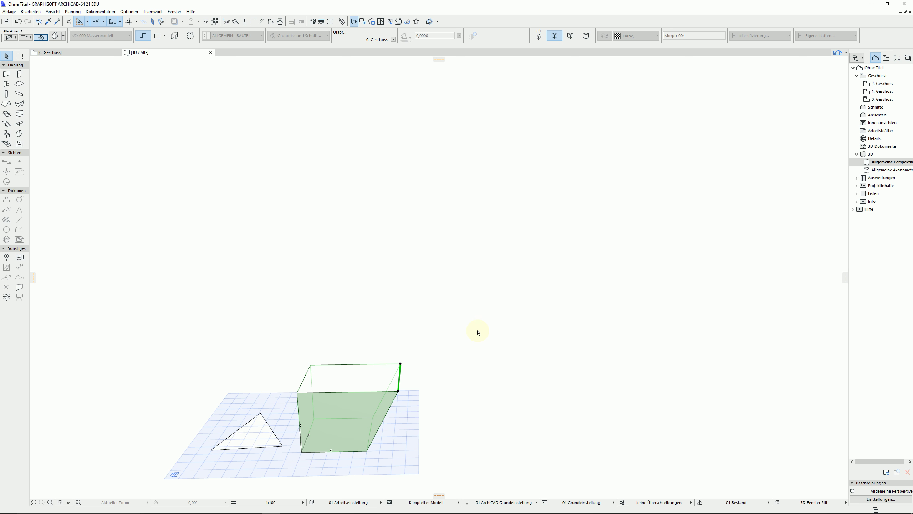
pyautogui.hotkey('ctrl', 'z')
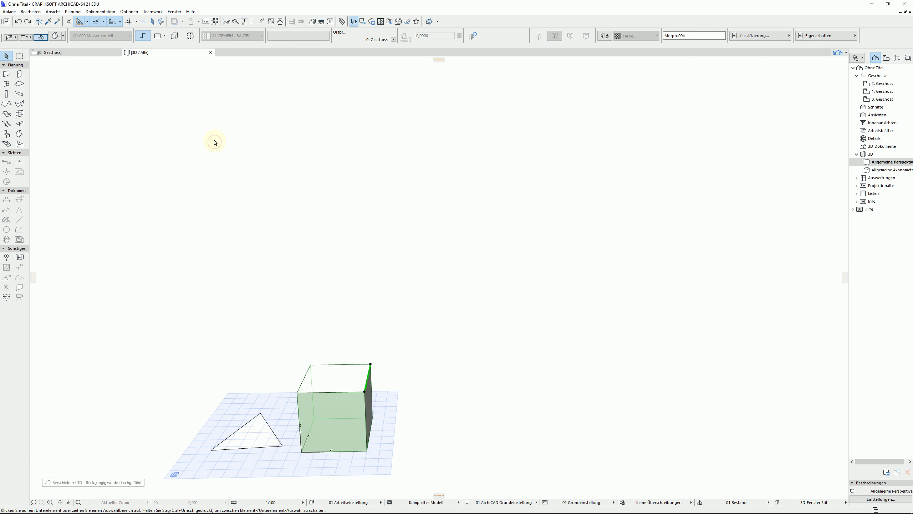
pyautogui.click(214, 140)
# Switch back to whole-element selection and select the box
pyautogui.click(56, 37)
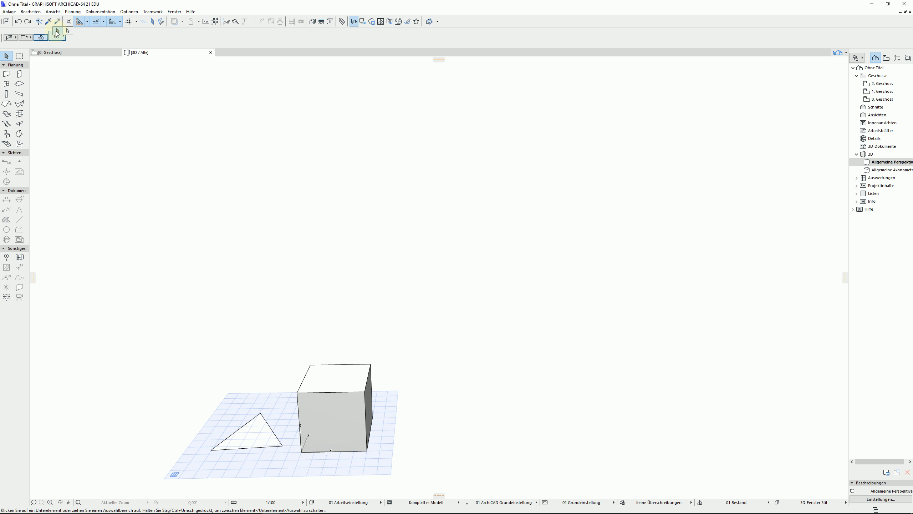
pyautogui.click(56, 31)
pyautogui.click(340, 378)
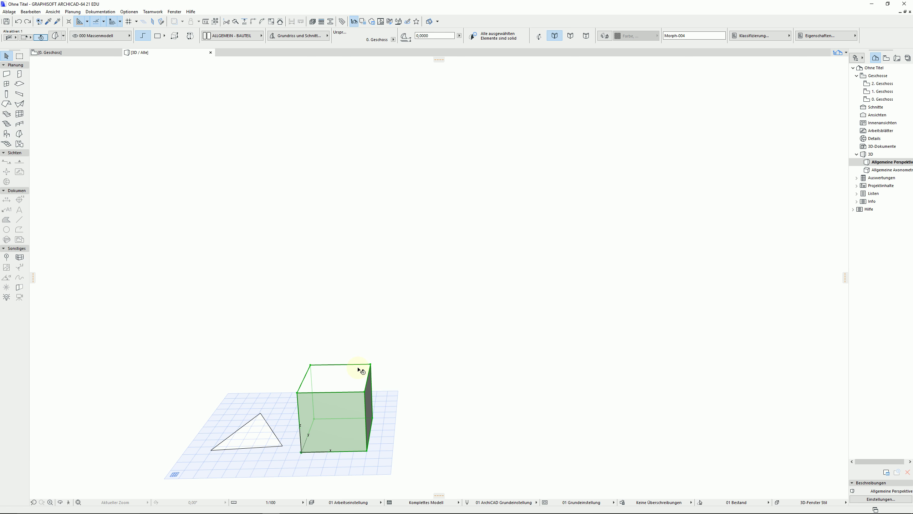
# Draw a closed five-point, M-shaped polygon in the middle of the box's top face as a new sub-face
pyautogui.click(340, 377)
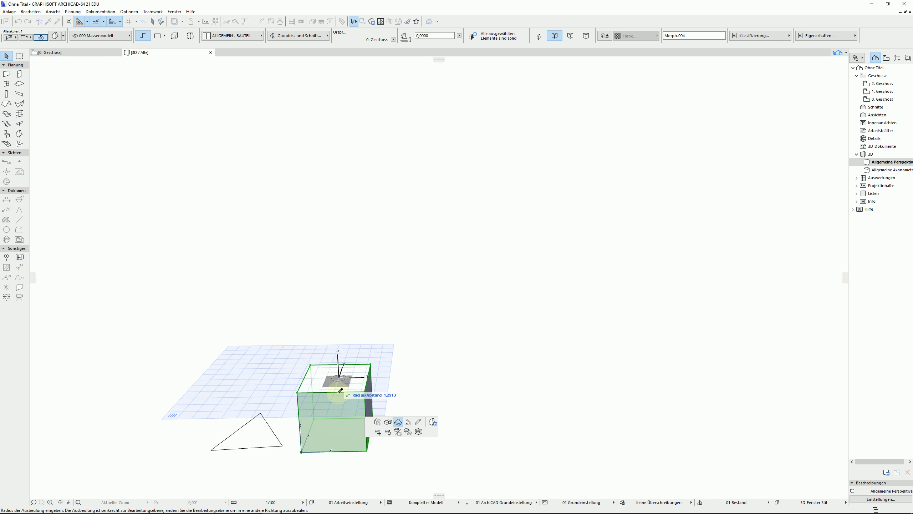
pyautogui.scroll(5, 338, 380)
pyautogui.scroll(2, 333, 378)
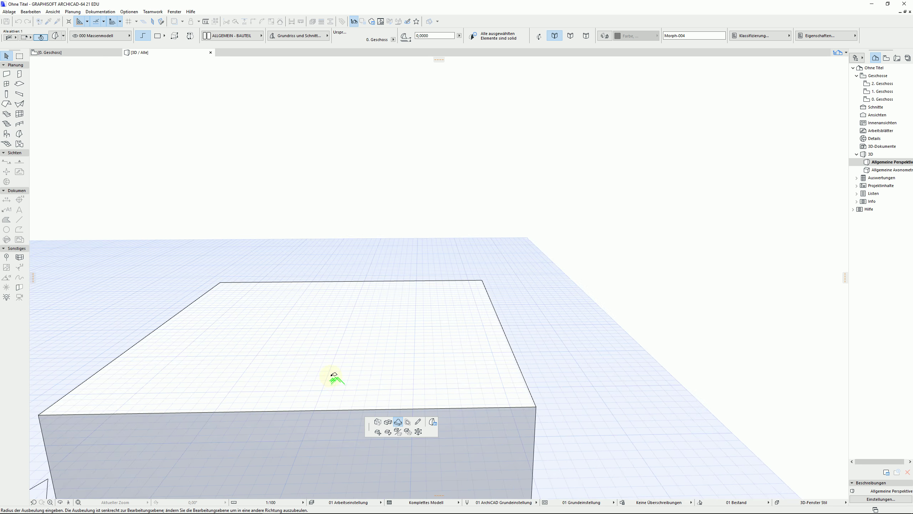
pyautogui.scroll(3, 324, 372)
pyautogui.scroll(-5, 381, 239)
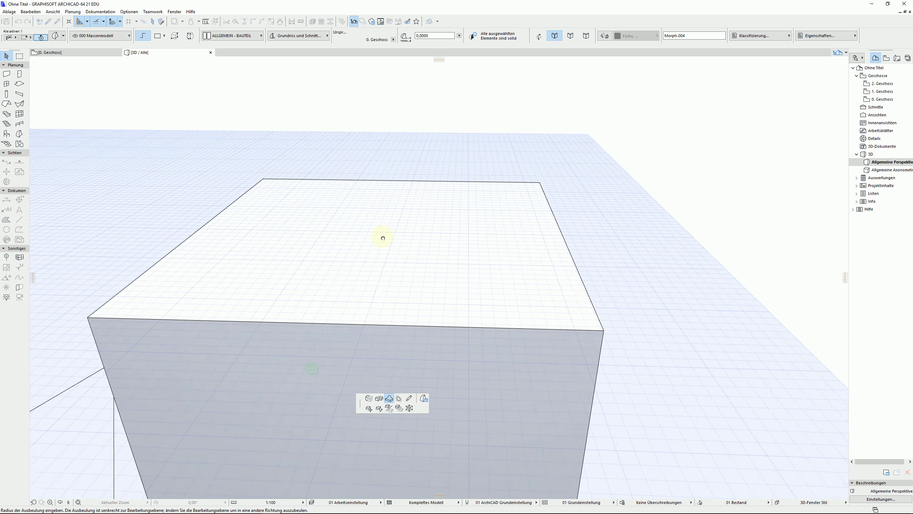
pyautogui.scroll(2, 346, 267)
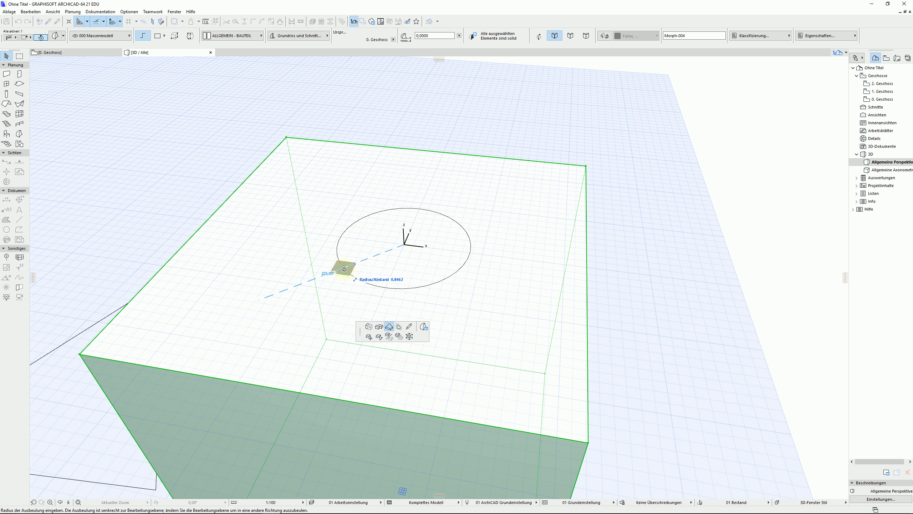
pyautogui.click(409, 326)
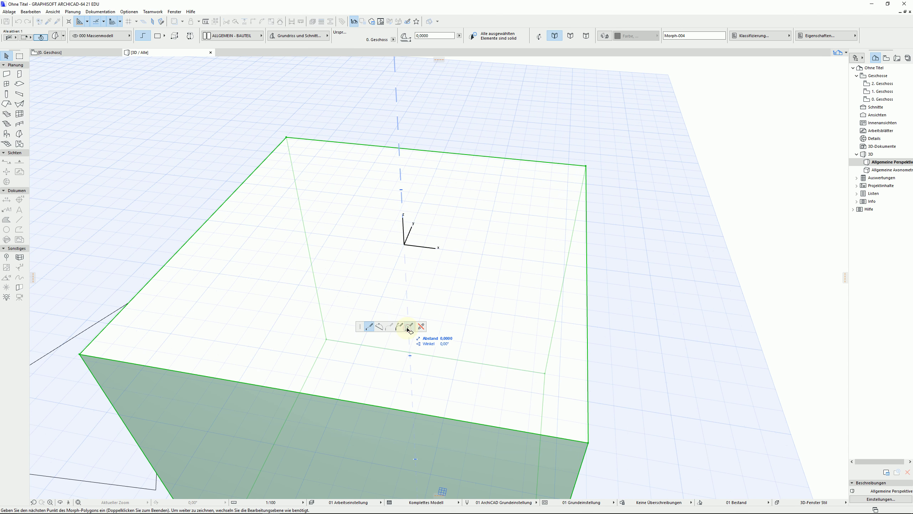
pyautogui.click(330, 184)
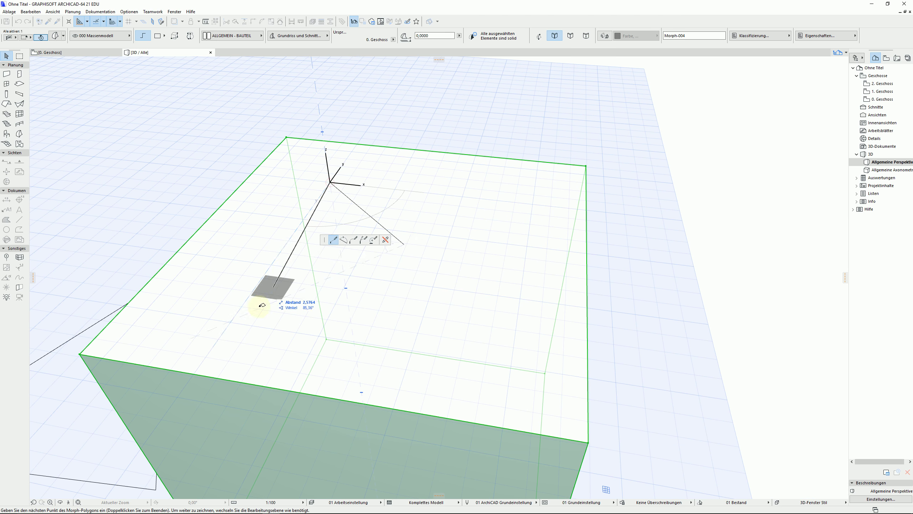
pyautogui.click(248, 313)
pyautogui.click(448, 319)
pyautogui.click(509, 201)
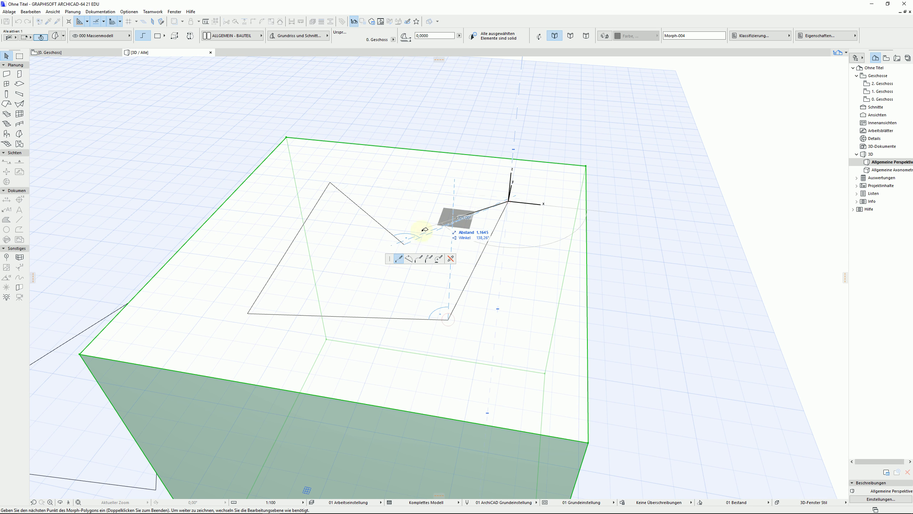
pyautogui.doubleClick(405, 244)
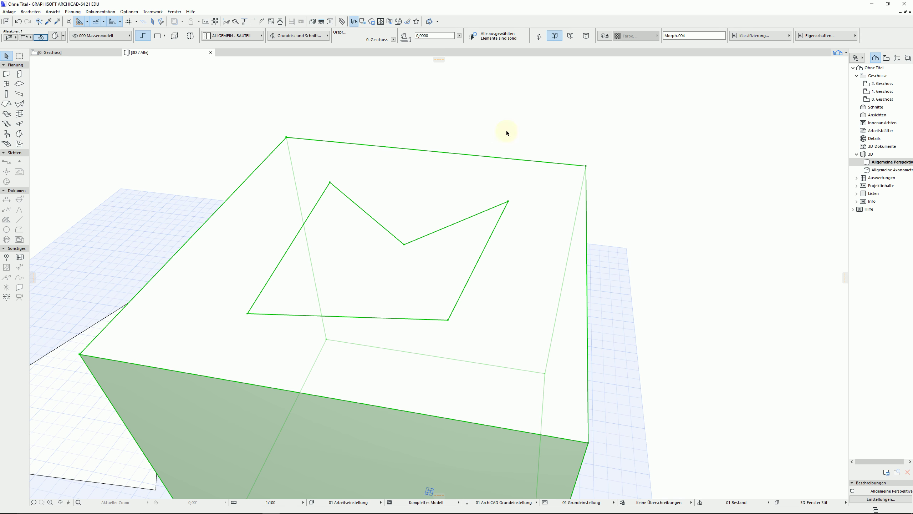
# Push the M-shaped face on the box's top down into the solid to form a shallow recess
pyautogui.click(354, 249)
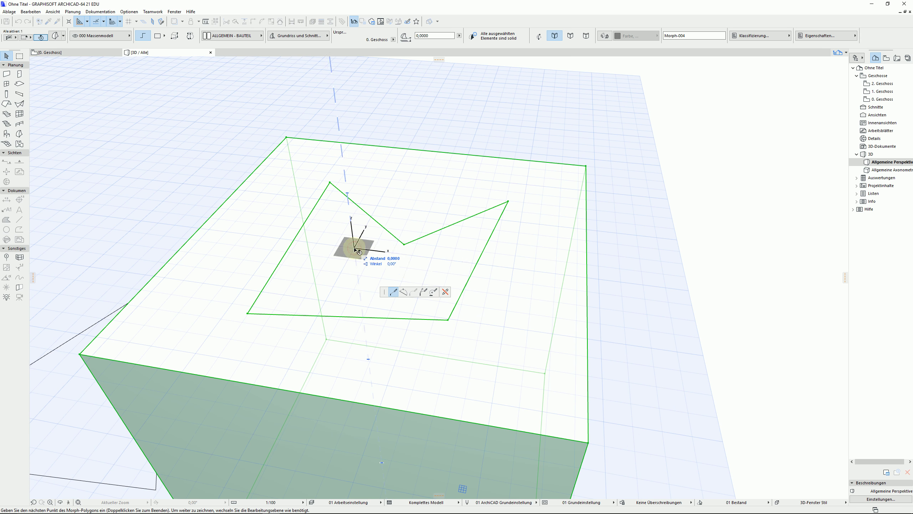
pyautogui.click(446, 293)
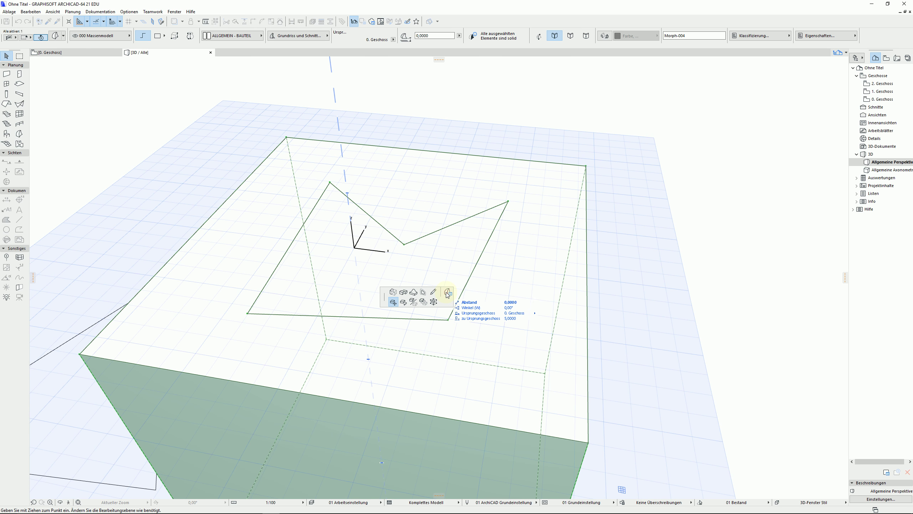
pyautogui.click(393, 294)
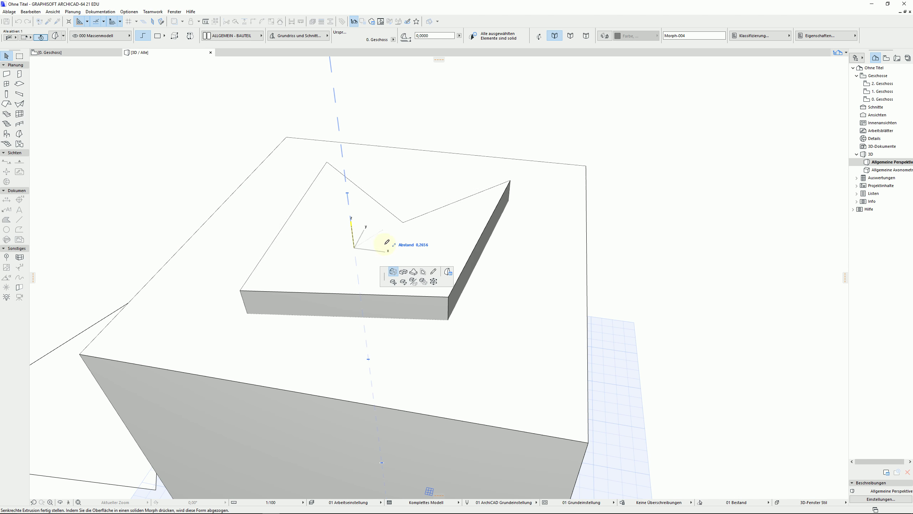
pyautogui.click(366, 282)
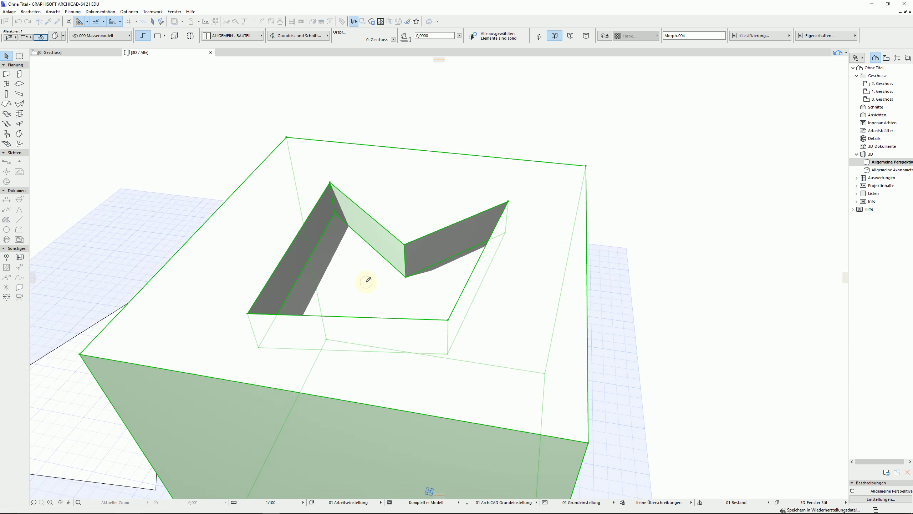
pyautogui.moveTo(689, 356)
pyautogui.keyDown('shift'); pyautogui.mouseDown(button='middle')
pyautogui.moveTo(530, 367)
pyautogui.moveTo(385, 237)
pyautogui.moveTo(615, 347)
pyautogui.moveTo(495, 351)
pyautogui.moveTo(687, 339)
pyautogui.moveTo(616, 411)
pyautogui.moveTo(611, 351)
pyautogui.moveTo(493, 361)
pyautogui.moveTo(337, 291)
pyautogui.moveTo(372, 360)
pyautogui.mouseUp(button='middle'); pyautogui.keyUp('shift')
pyautogui.click(614, 346)
pyautogui.scroll(-5, 612, 350)
pyautogui.click(372, 359)
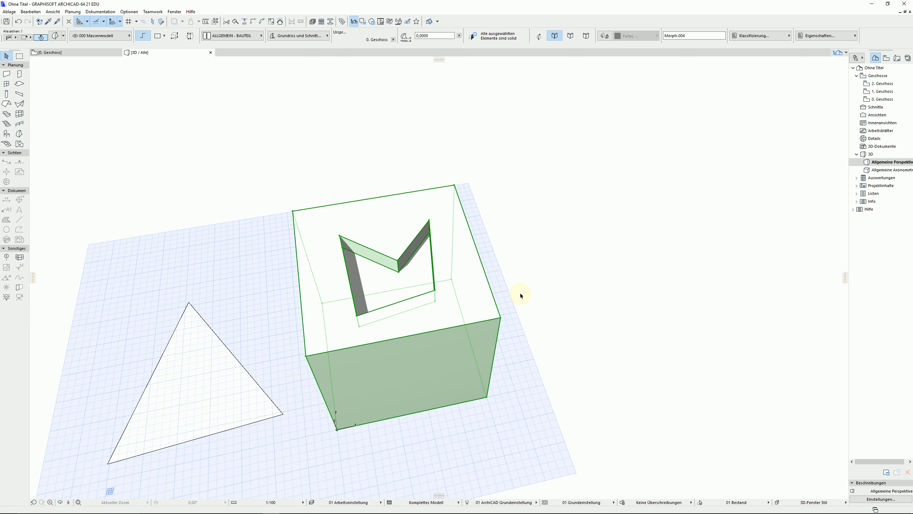
# Undo the M-shaped recess and draw a rectangular sub-face about 1.49 by 1.60 m on the box's top face
pyautogui.hotkey('ctrl', 'z')
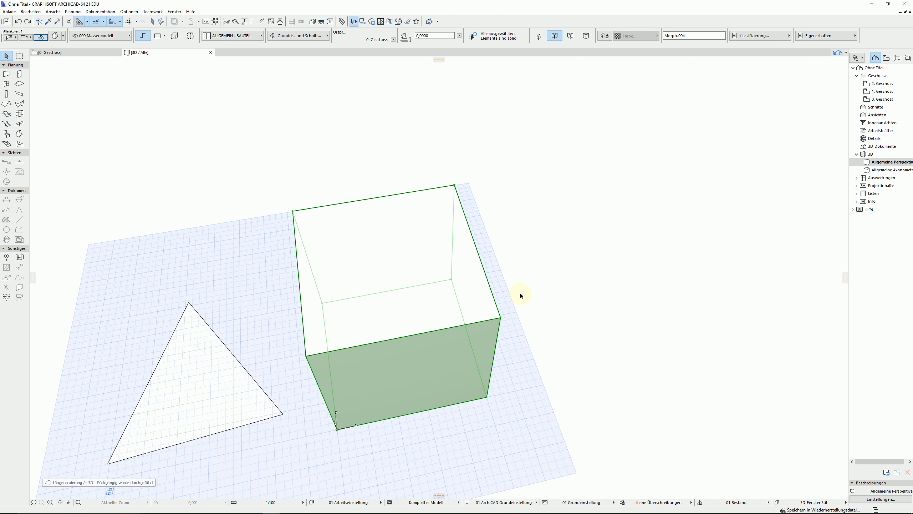
pyautogui.click(387, 243)
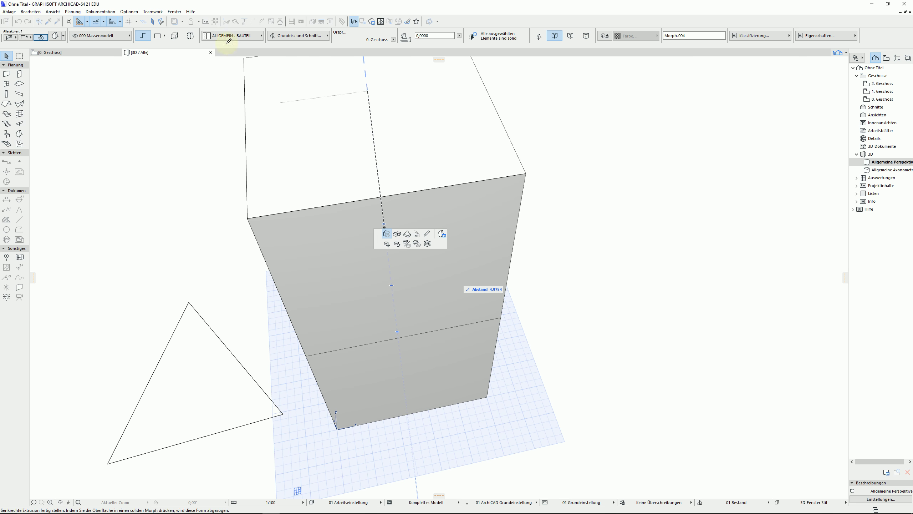
pyautogui.click(157, 37)
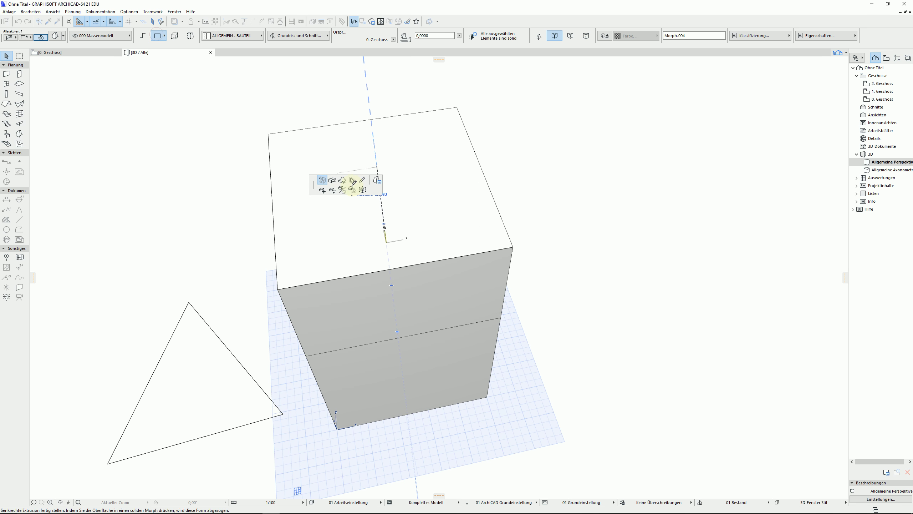
pyautogui.click(369, 180)
pyautogui.click(388, 242)
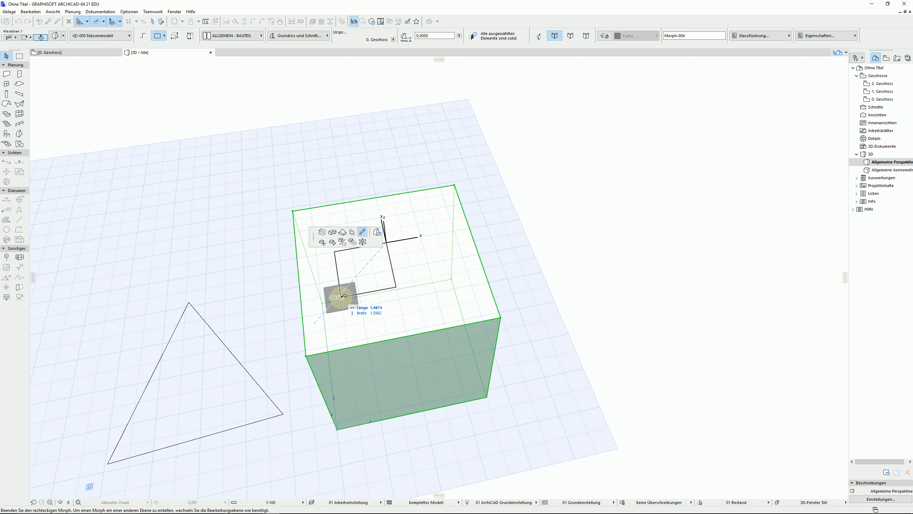
pyautogui.click(343, 296)
pyautogui.click(362, 280)
pyautogui.press('Escape')
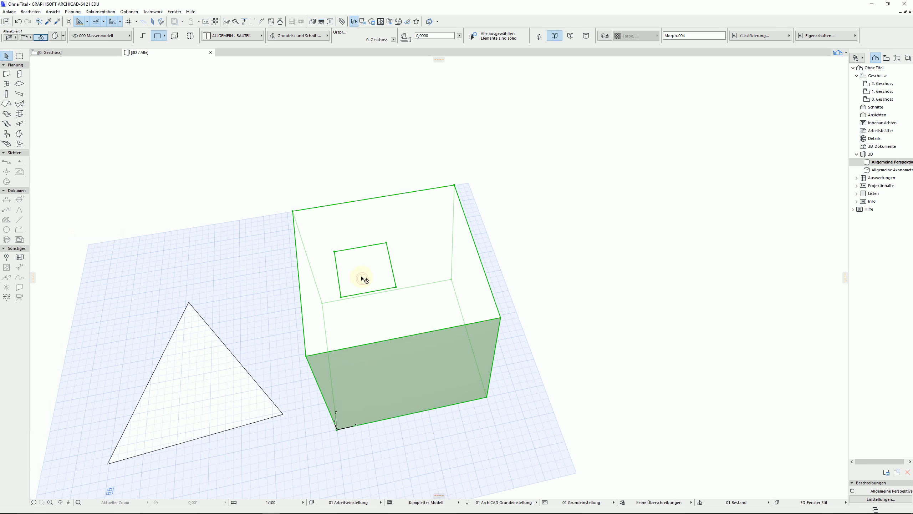
# Push the rectangular sub-face on the box's top down into the solid to form a shallow recess
pyautogui.click(360, 266)
pyautogui.click(400, 310)
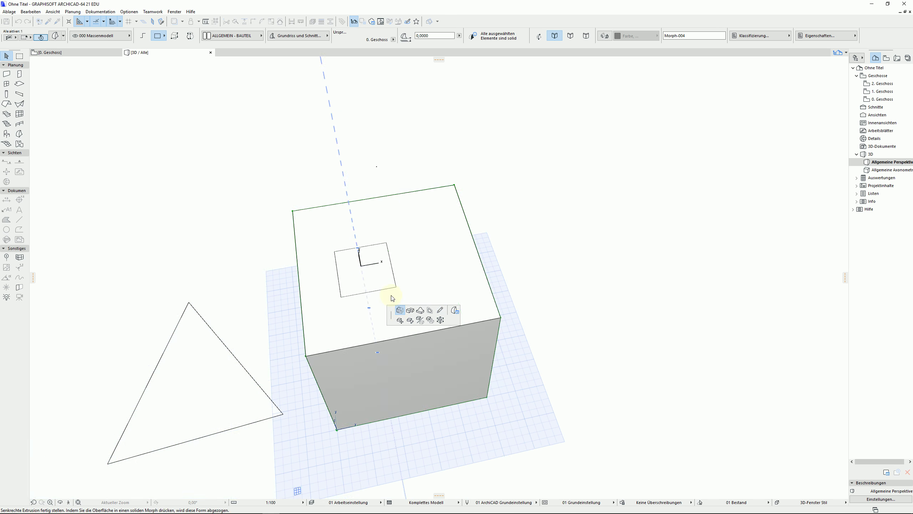
pyautogui.click(367, 268)
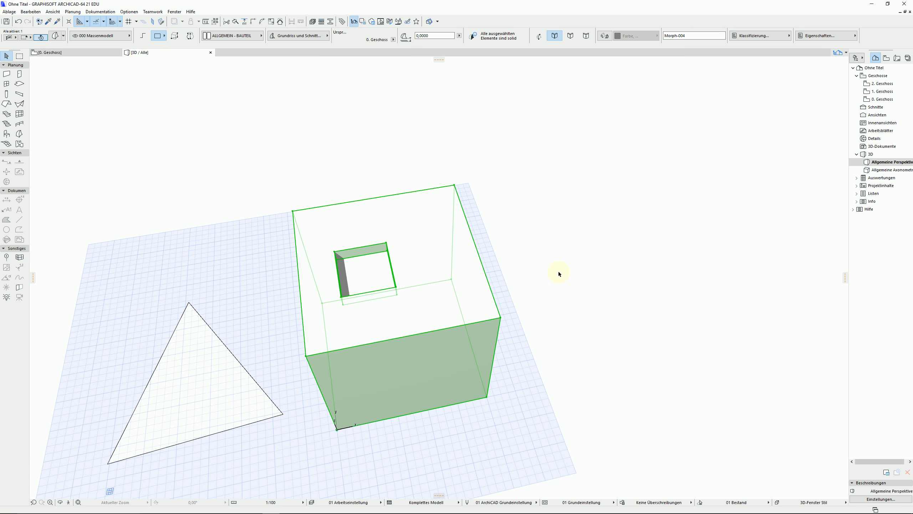
# Draw a small upright box shape on the box's side face, extruded inward so it cuts a recess into the solid
pyautogui.keyDown('shift'); pyautogui.moveTo(539, 310); pyautogui.dragTo(300, 234, button='middle'); pyautogui.keyUp('shift')
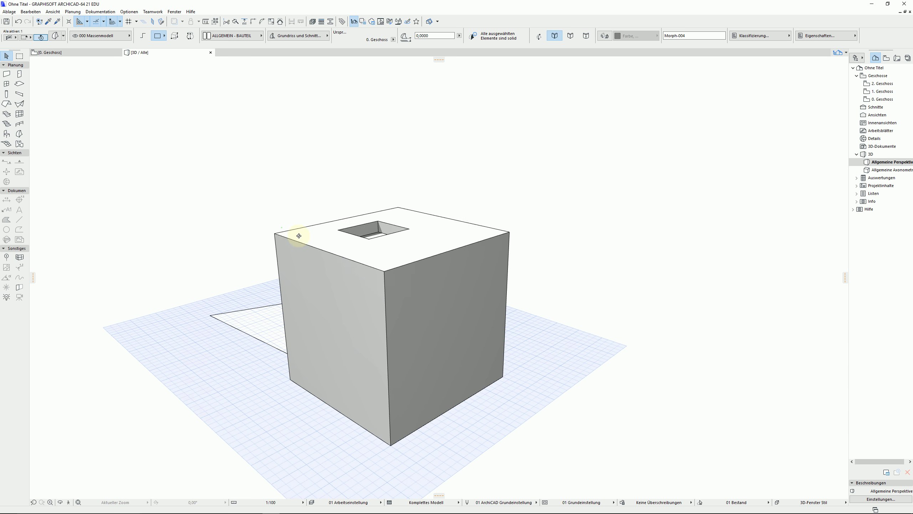
pyautogui.click(433, 313)
pyautogui.click(437, 315)
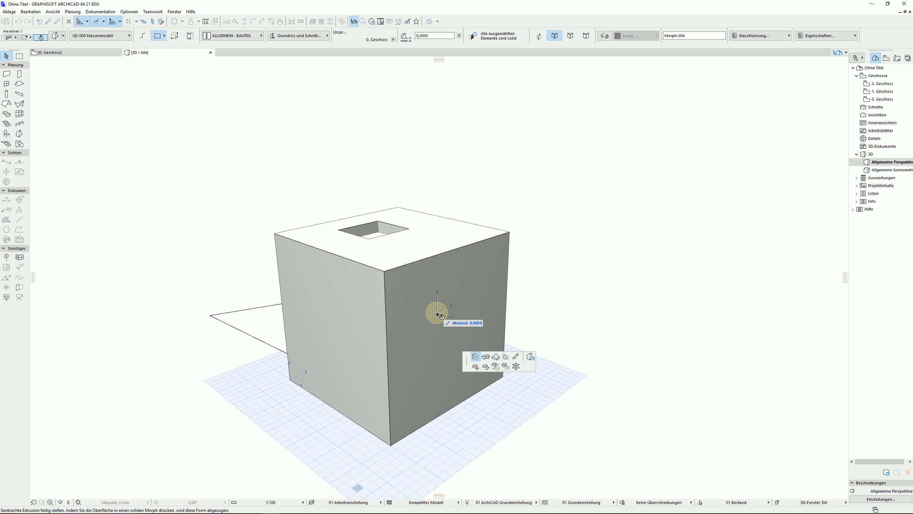
pyautogui.click(174, 36)
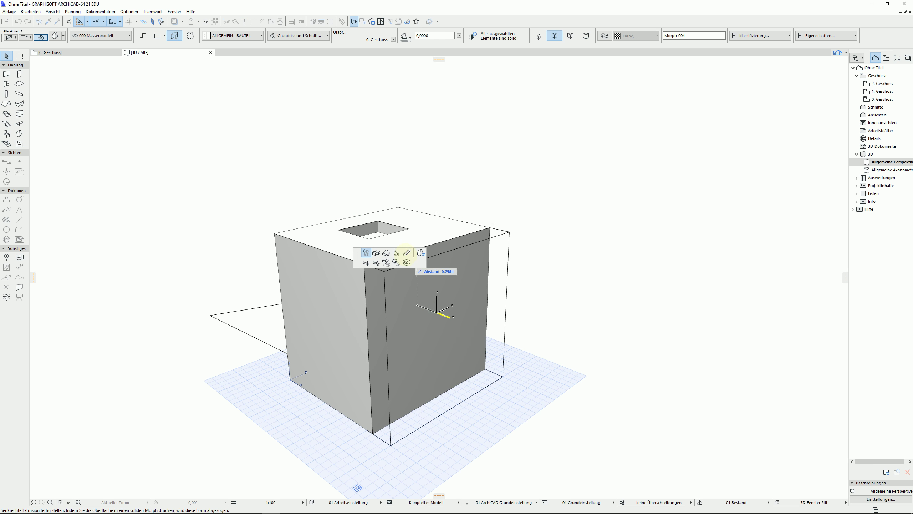
pyautogui.click(406, 258)
pyautogui.click(438, 318)
pyautogui.click(422, 356)
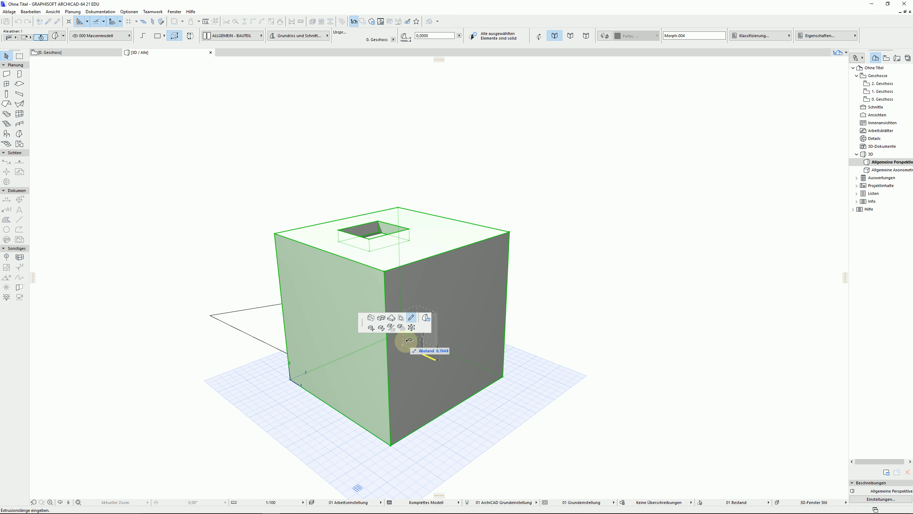
pyautogui.click(414, 345)
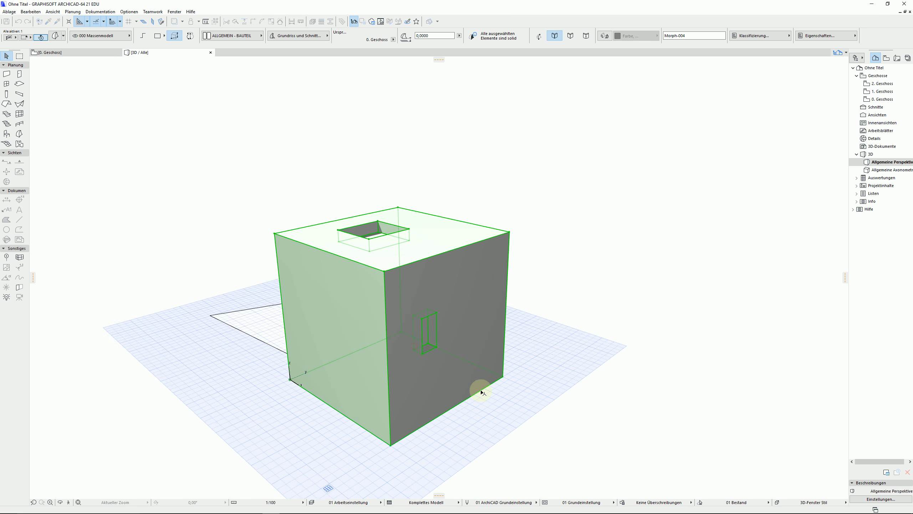
# Inspect the two recesses from several sides, and undo them so the plain box is restored
pyautogui.click(526, 382)
pyautogui.keyDown('shift'); pyautogui.moveTo(448, 388); pyautogui.dragTo(481, 393, button='middle'); pyautogui.keyUp('shift')
pyautogui.click(481, 393)
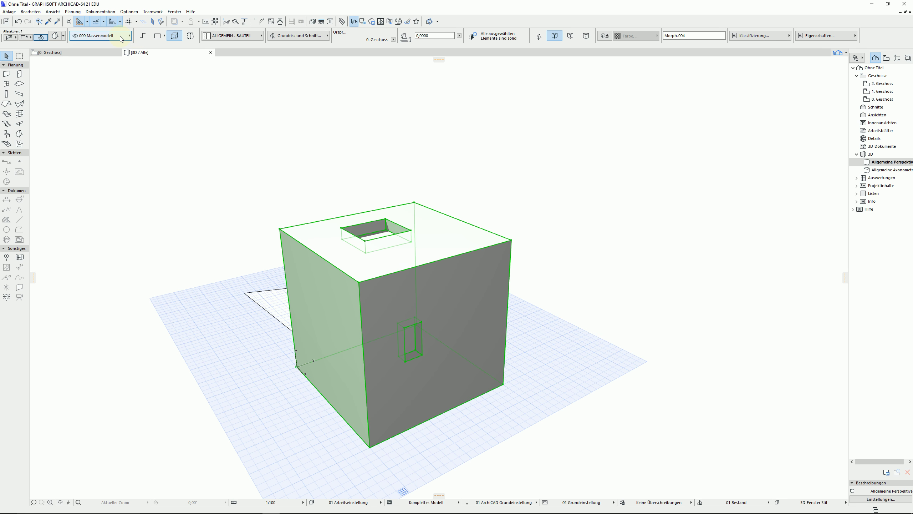
pyautogui.click(406, 311)
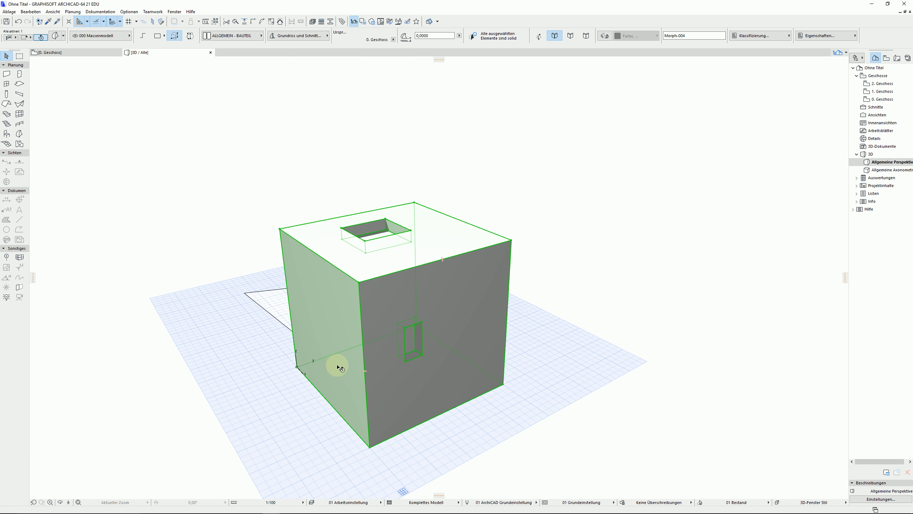
pyautogui.keyDown('shift'); pyautogui.moveTo(335, 367); pyautogui.dragTo(766, 353, button='middle'); pyautogui.keyUp('shift')
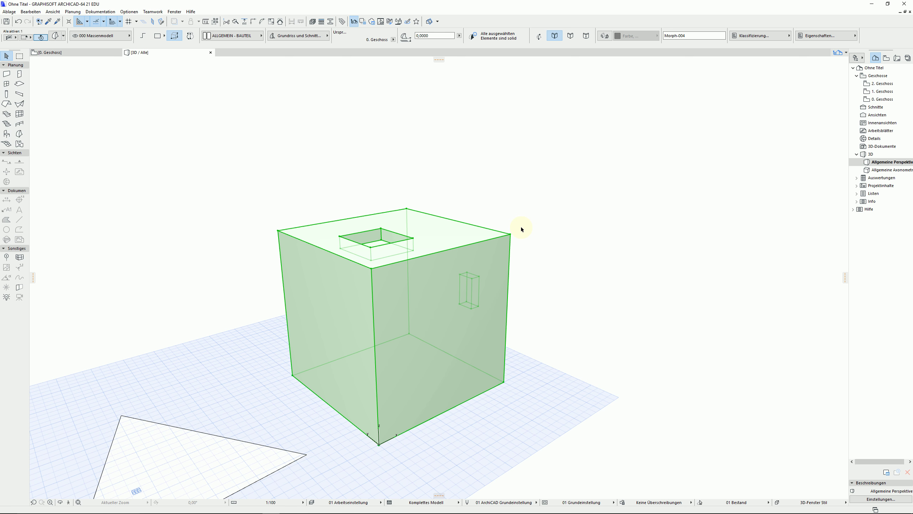
pyautogui.hotkey('ctrl', 'z')
pyautogui.hotkey('ctrl', 'z')
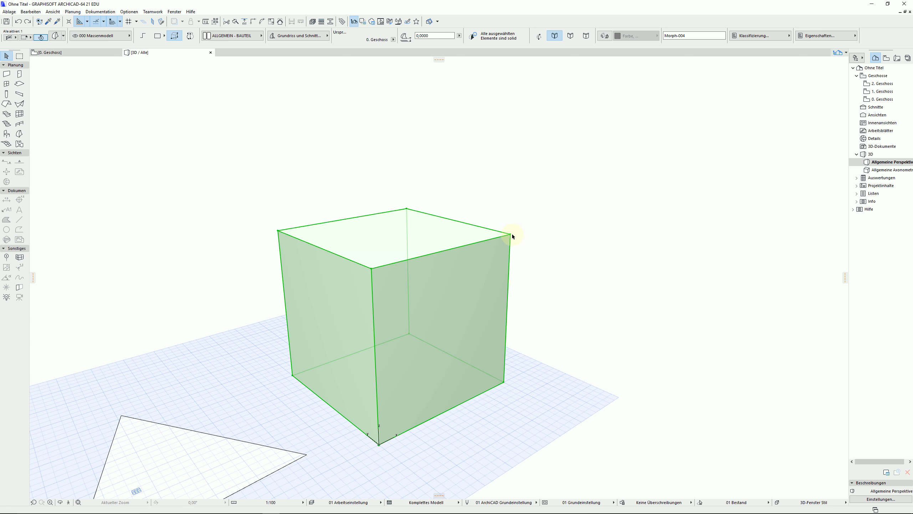
# Try to draw a box shape from the side face's upper corner with the editing plane set to vertical
pyautogui.click(497, 247)
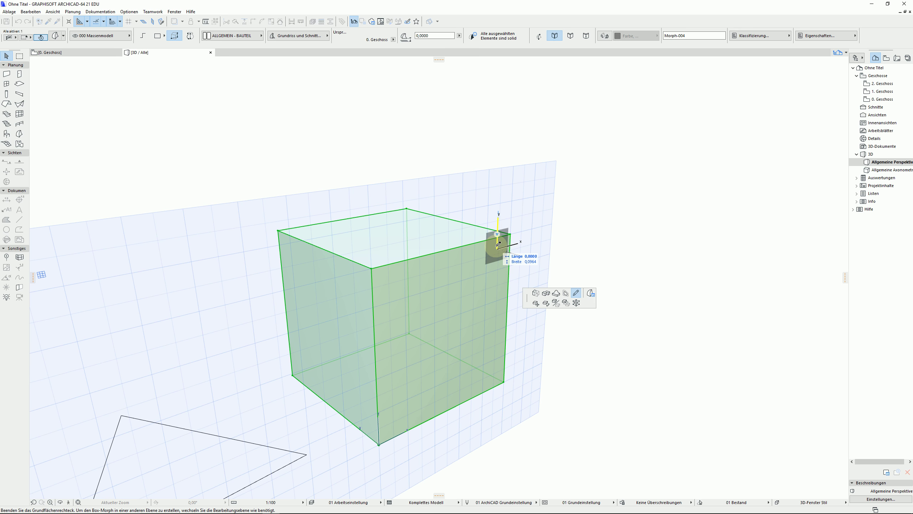
pyautogui.press('Escape')
pyautogui.click(511, 236)
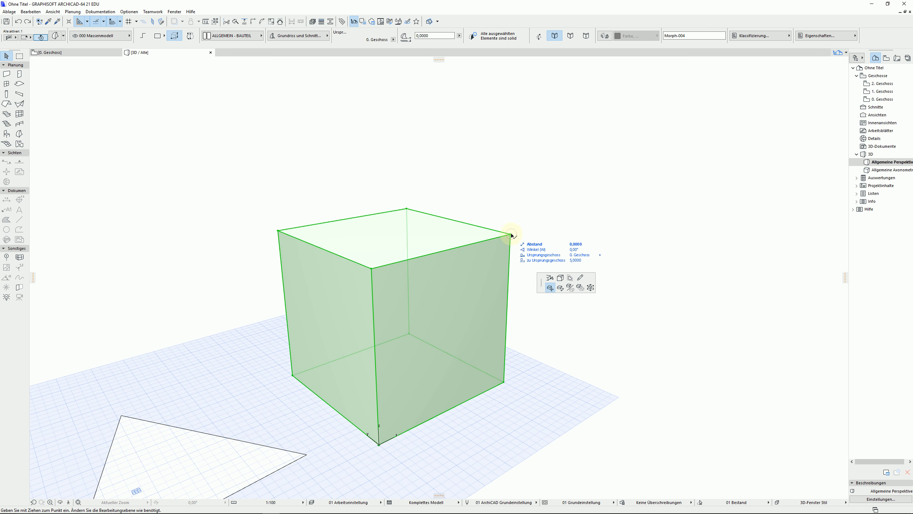
pyautogui.click(580, 278)
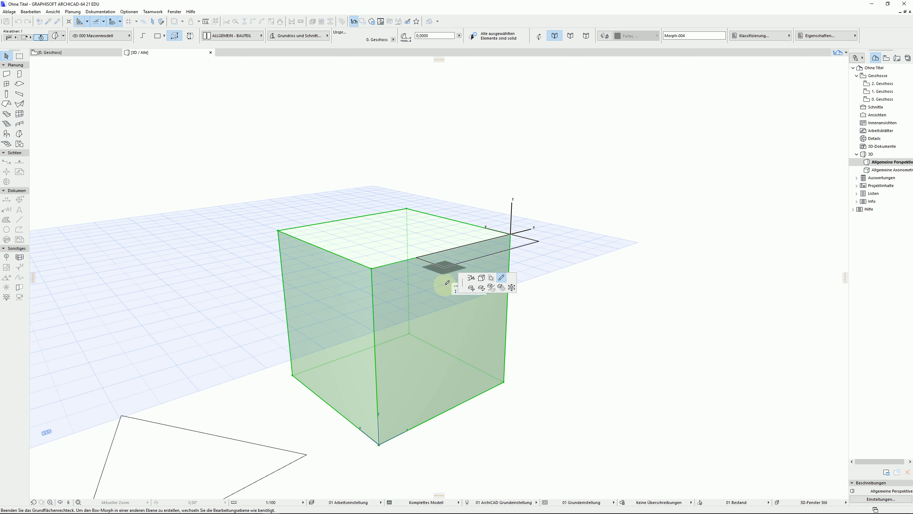
pyautogui.rightClick(583, 267)
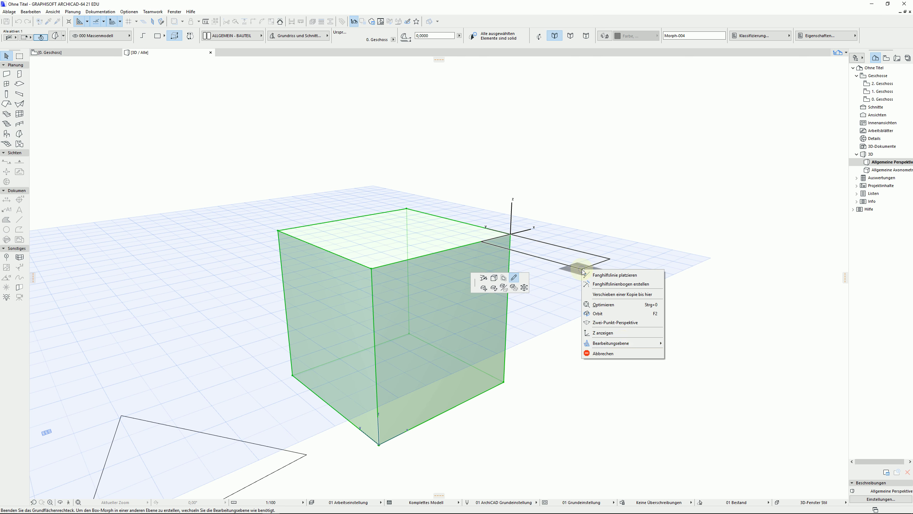
pyautogui.moveTo(628, 344)
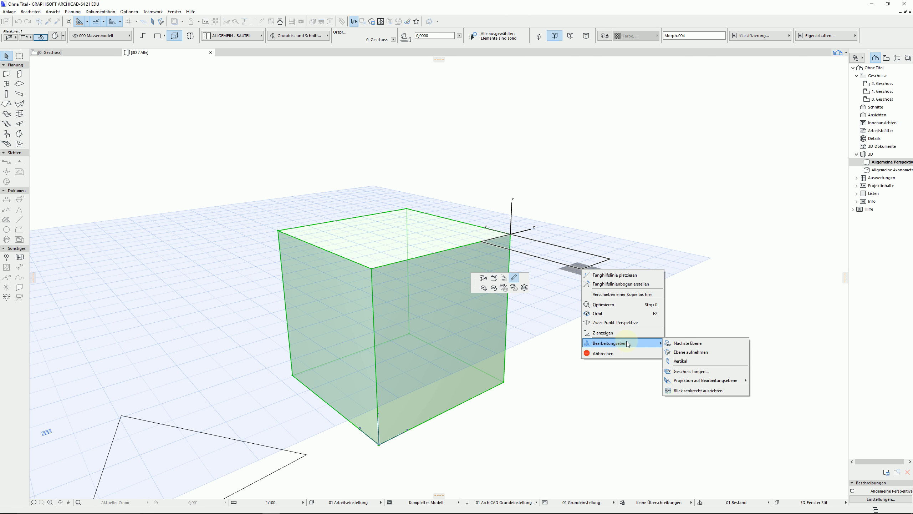
pyautogui.click(682, 359)
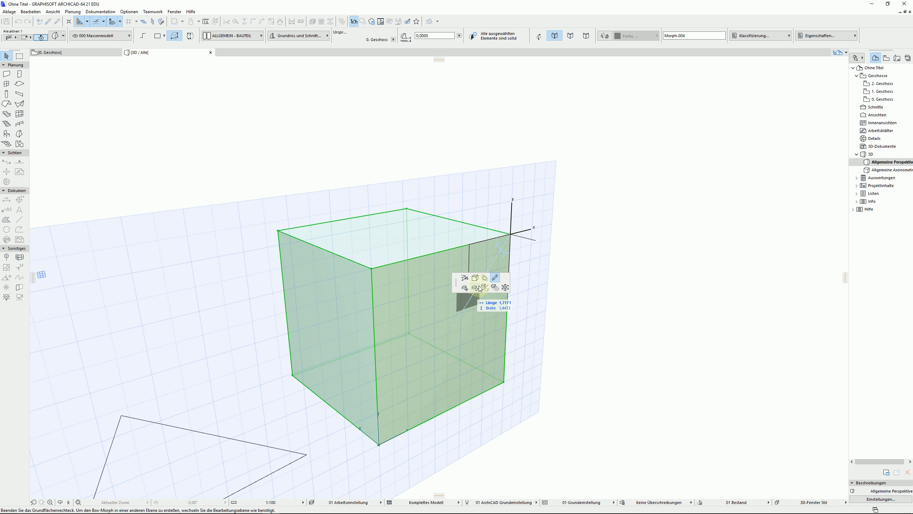
# Draw a new single-line morph about 7.3 m long straight up the box's vertical edge, from its lower corner past the top
pyautogui.click(146, 38)
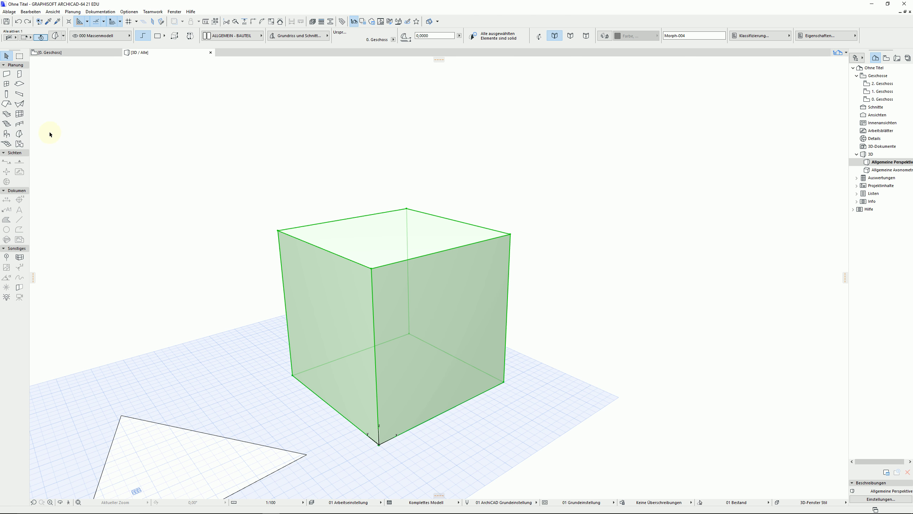
pyautogui.click(19, 133)
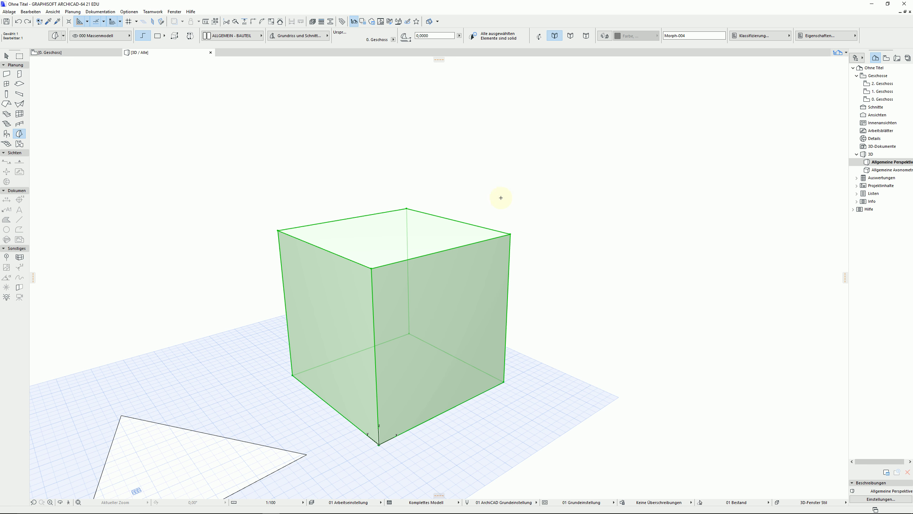
pyautogui.press('Escape')
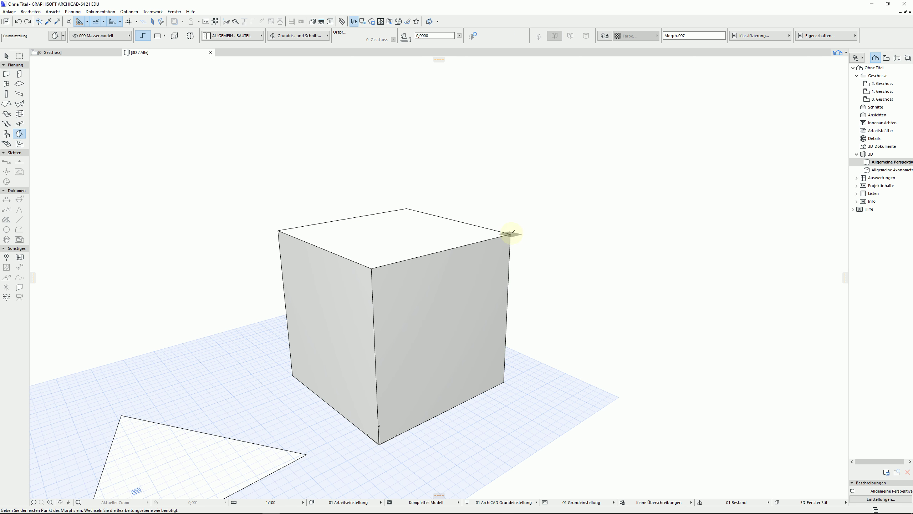
pyautogui.click(511, 234)
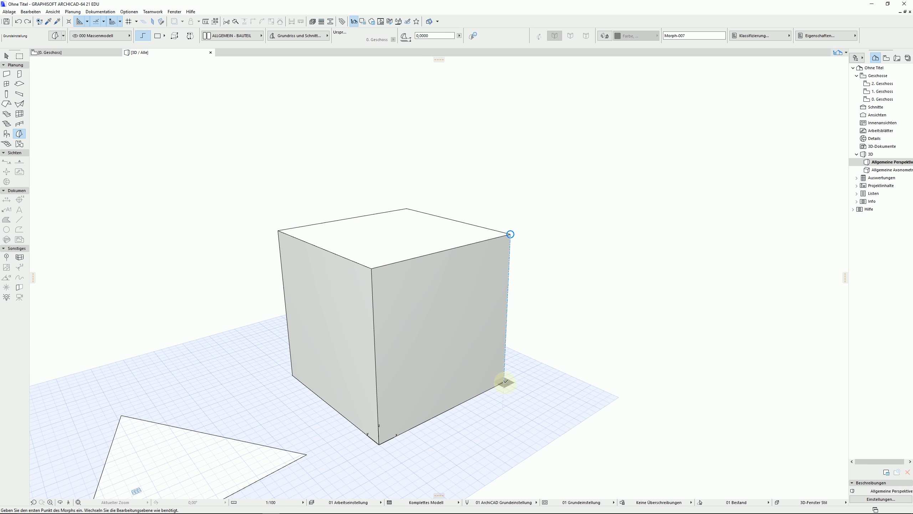
pyautogui.click(505, 381)
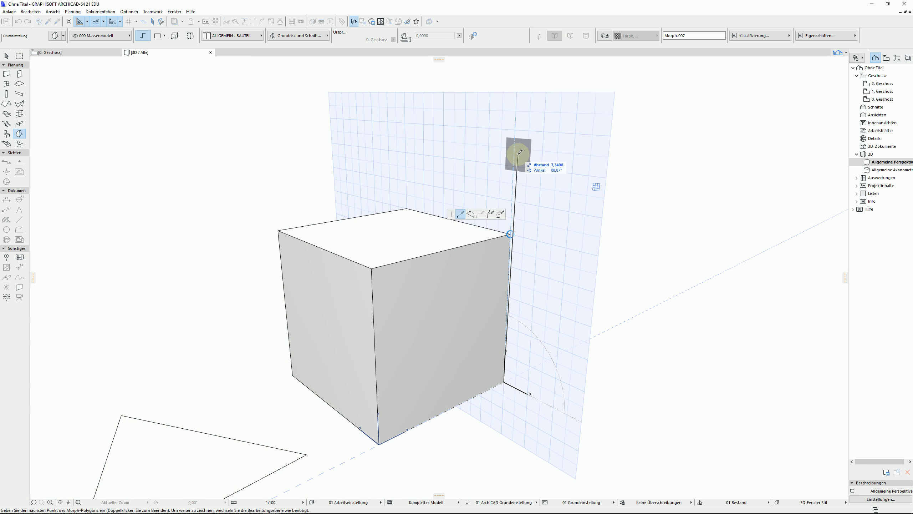
pyautogui.click(515, 154)
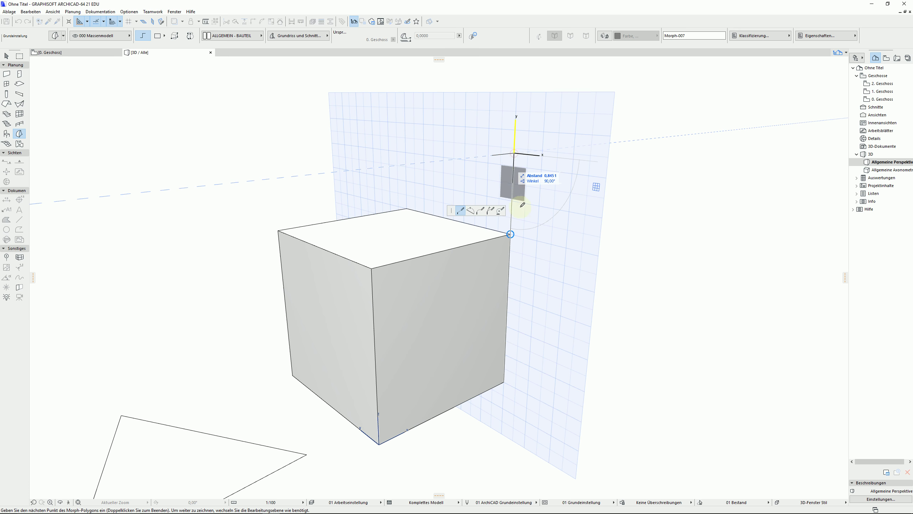
pyautogui.click(514, 154)
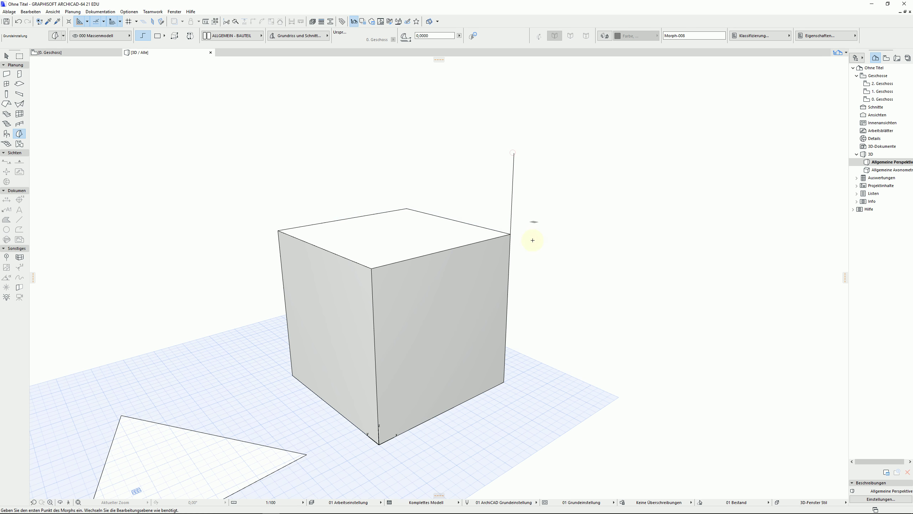
# Draw a second line morph along the side face's top edge, extending beyond the front corner, and move it down by 1 m
pyautogui.click(511, 234)
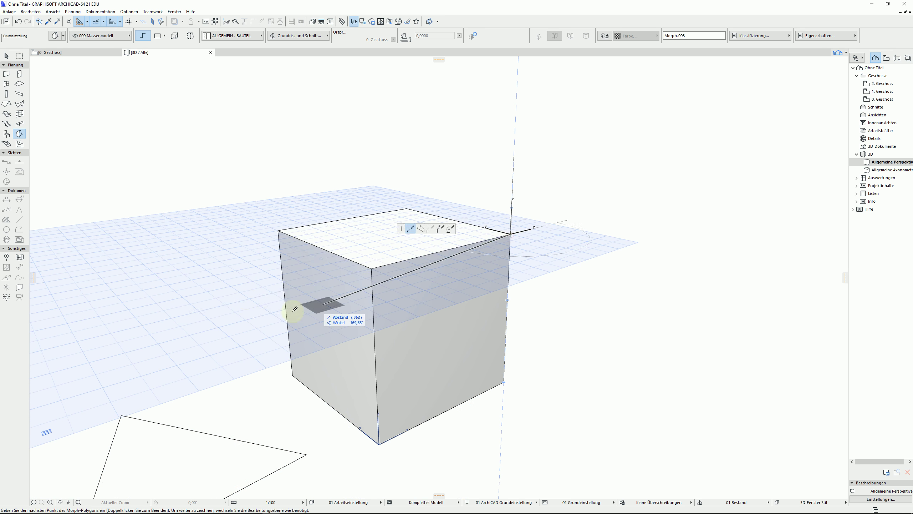
pyautogui.doubleClick(247, 296)
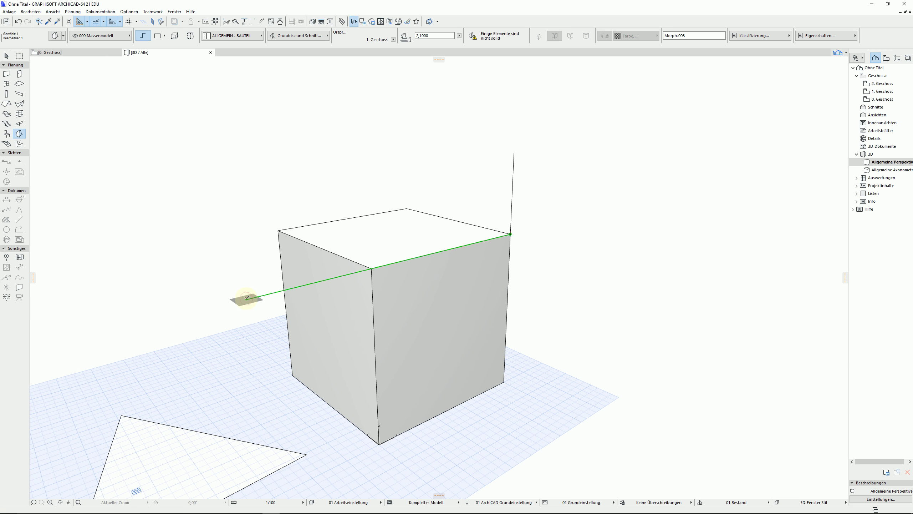
pyautogui.hotkey('ctrl', 'd')
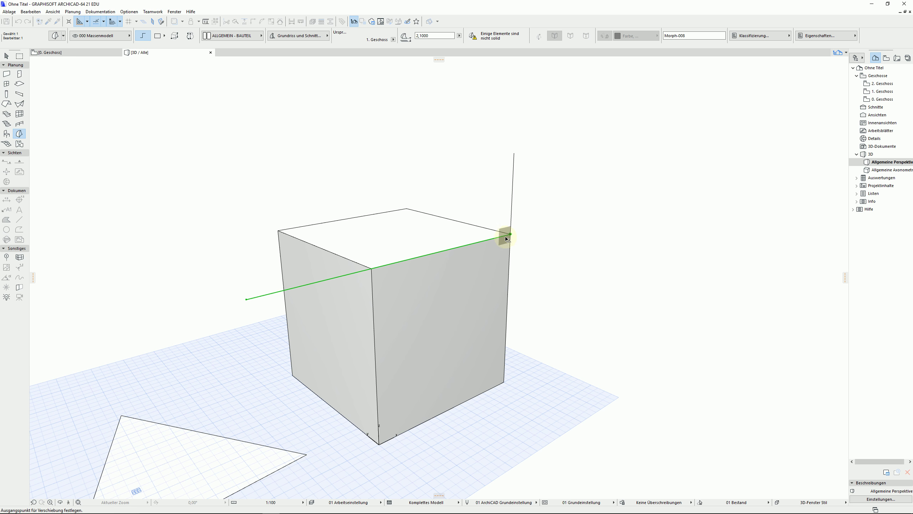
pyautogui.click(510, 234)
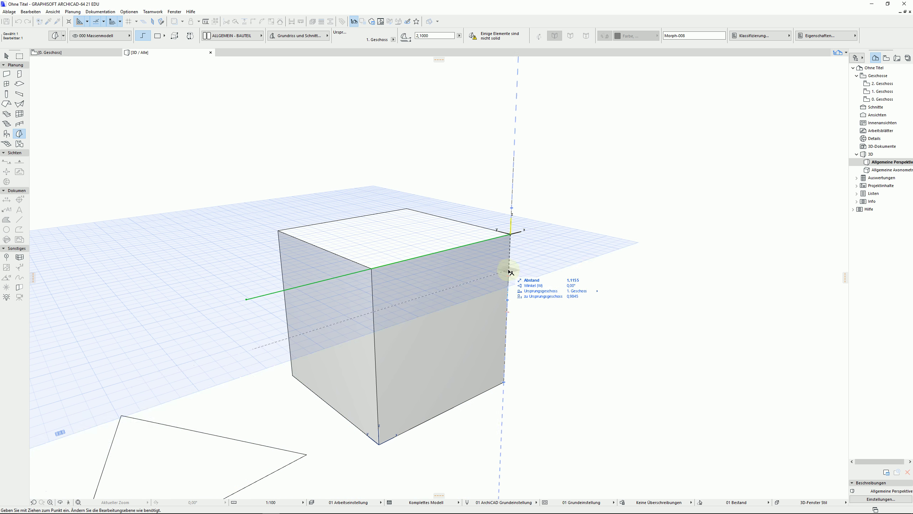
pyautogui.write('1')
pyautogui.press('Return')
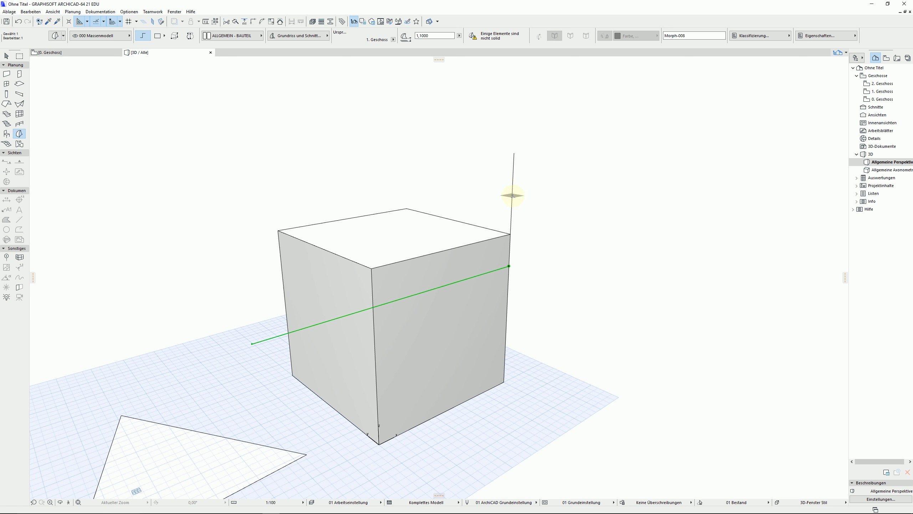
# Move the vertical line morph 1 m horizontally from the box's rear edge inward across the side face, and switch to the Arrow tool
pyautogui.click(513, 195)
pyautogui.hotkey('ctrl', 'd')
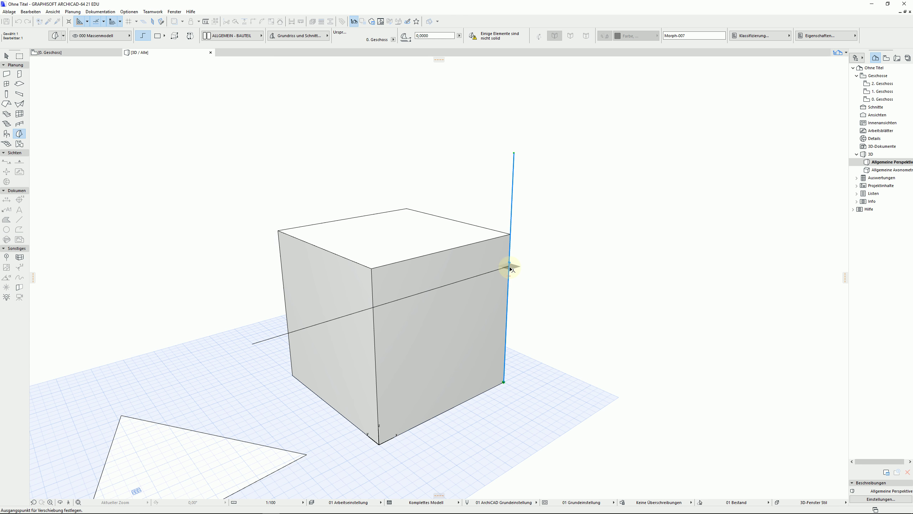
pyautogui.click(509, 268)
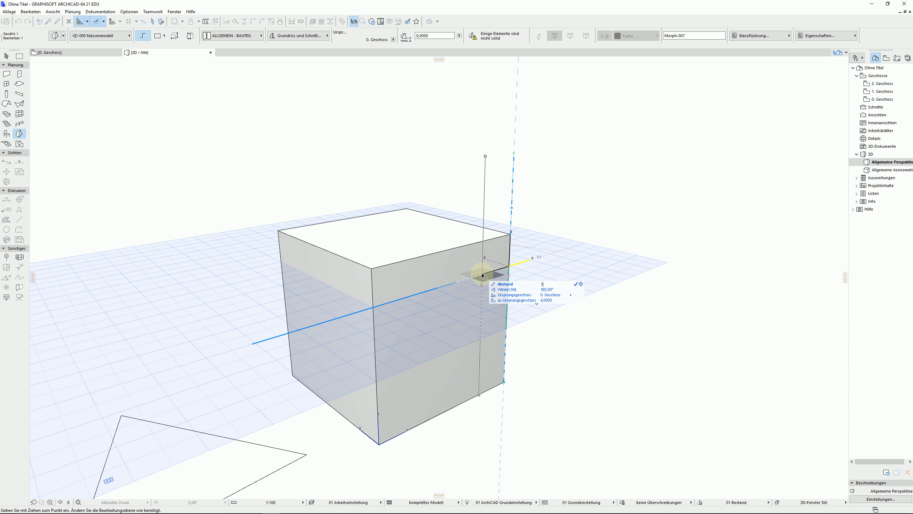
pyautogui.click(485, 271)
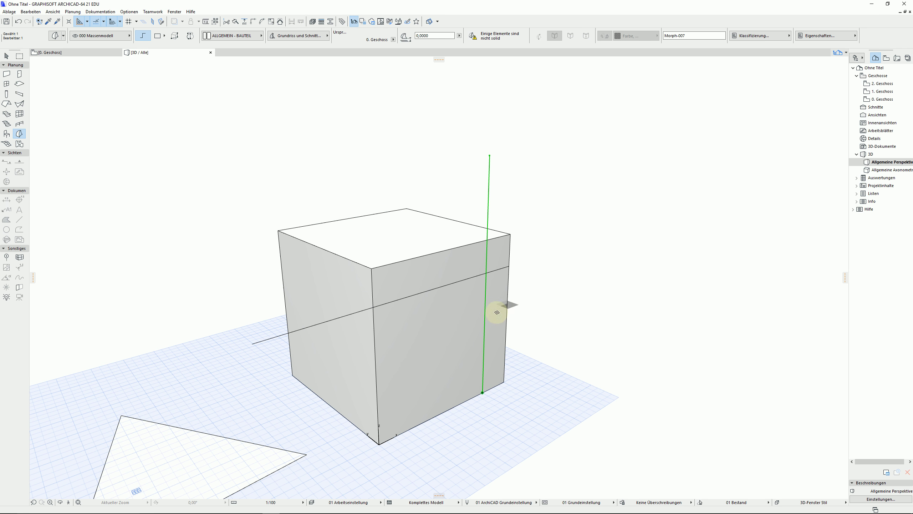
pyautogui.press('Escape')
pyautogui.click(5, 57)
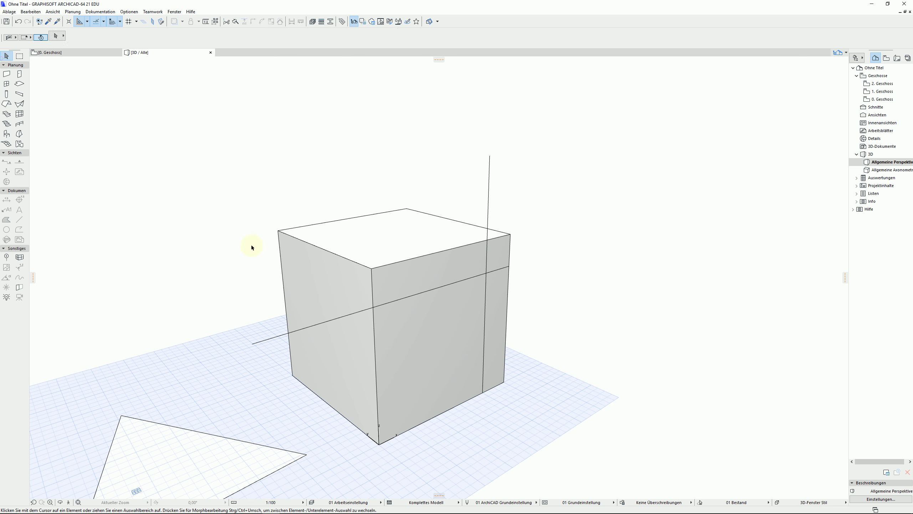
pyautogui.click(437, 328)
pyautogui.click(457, 313)
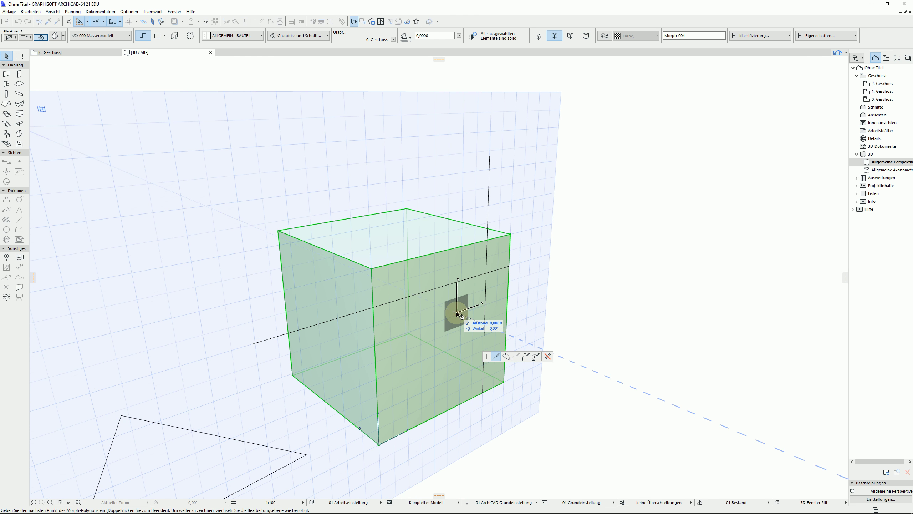
pyautogui.press('Escape')
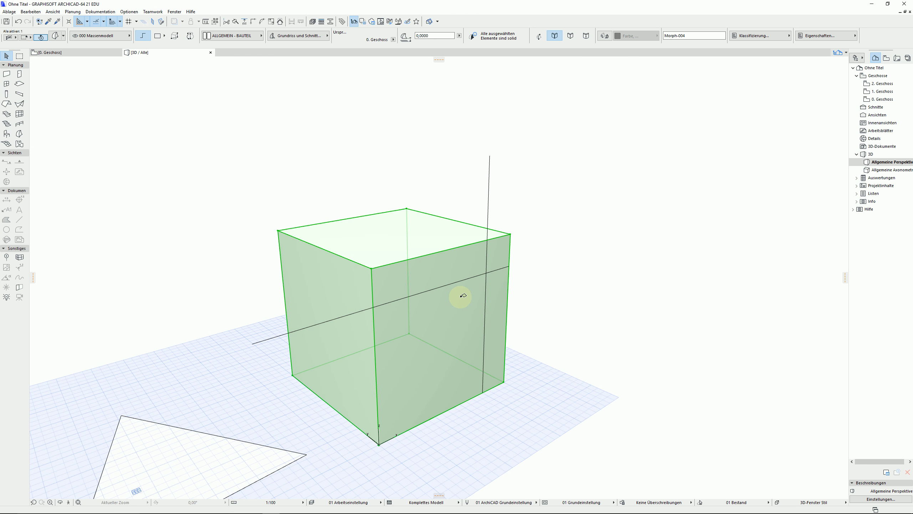
# Select the vertical line morph that crosses the box's side face
pyautogui.click(486, 275)
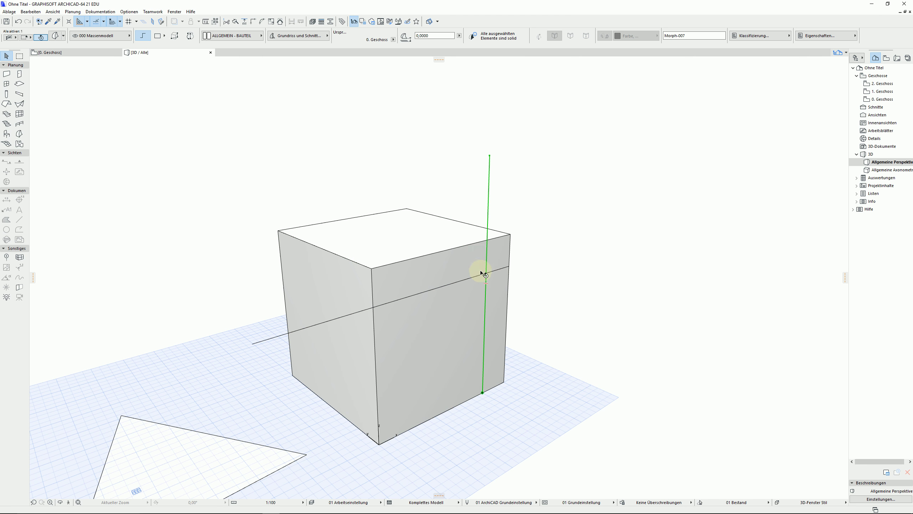